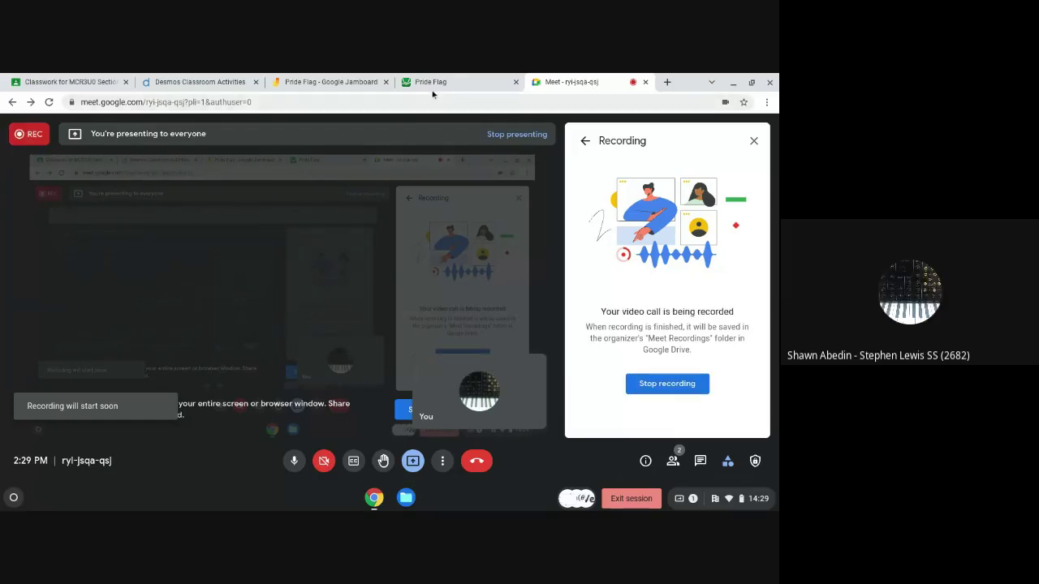
Switch to the Pride Flag graph tab in Desmos.
click(433, 91)
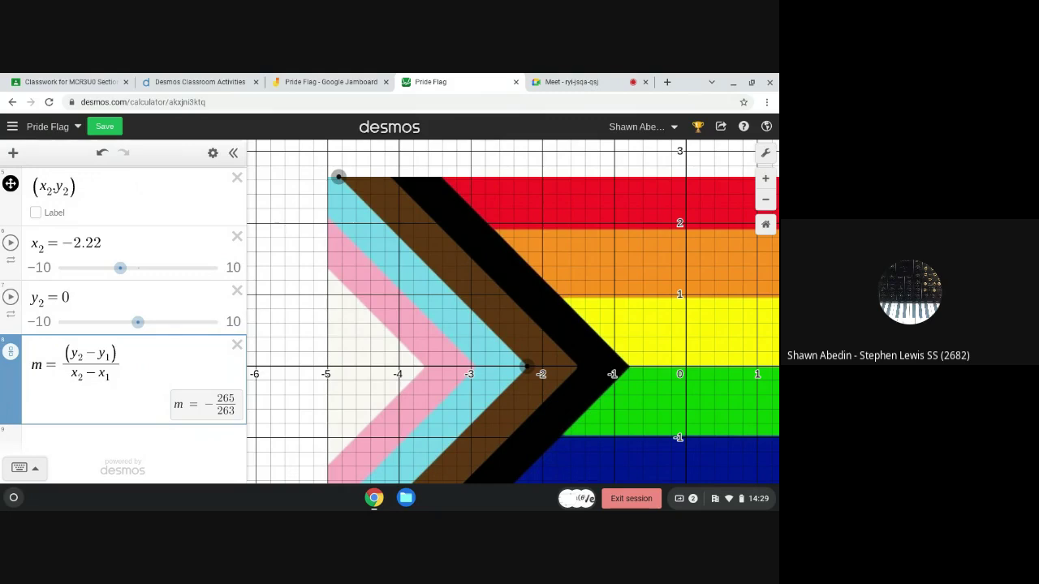
Zoom out, centre the flag, and select the image to show its width 10 and height 5.3.
click(765, 199)
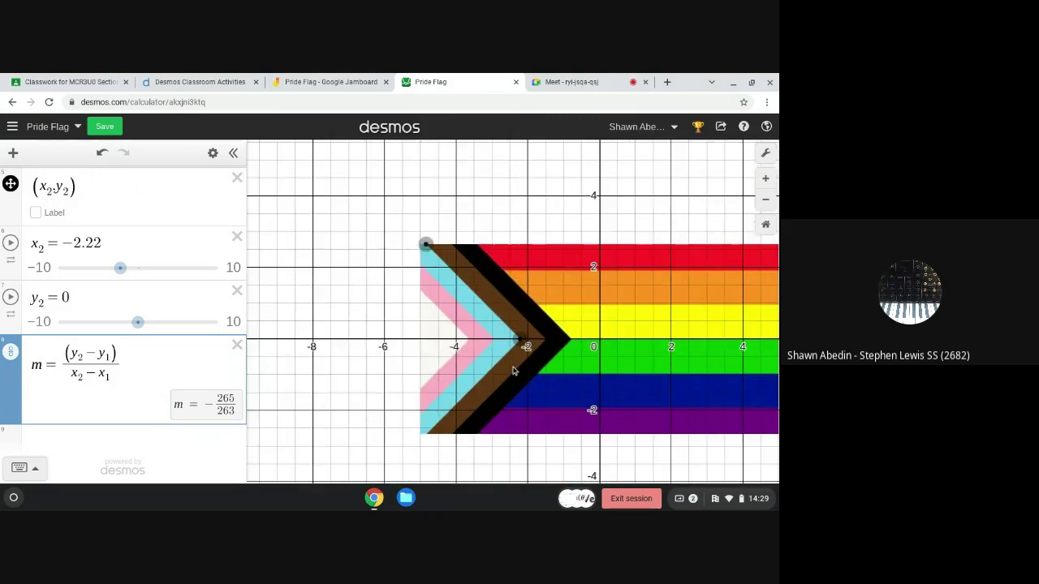
drag(398, 366, 327, 348)
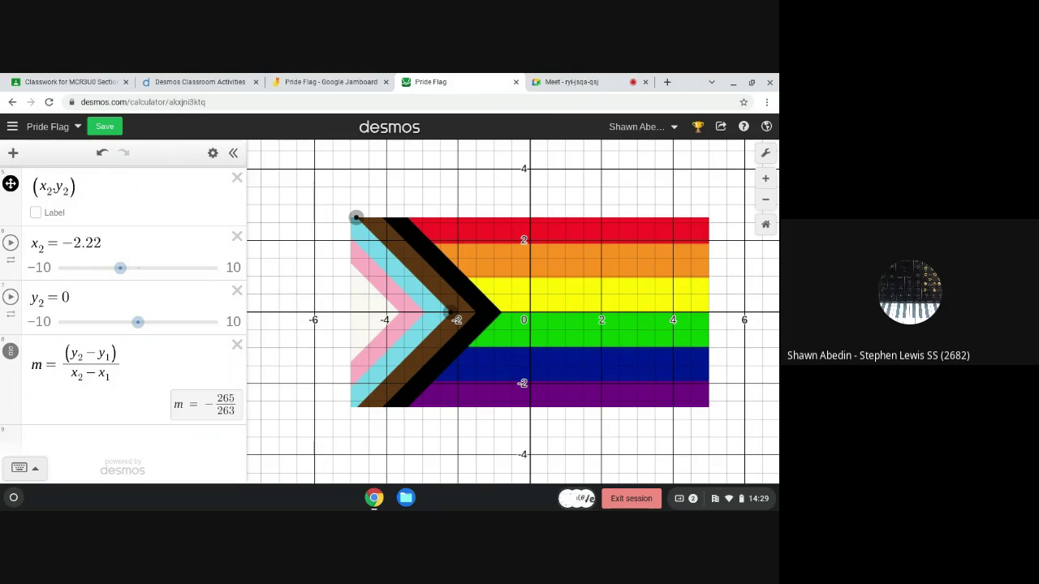
click(602, 348)
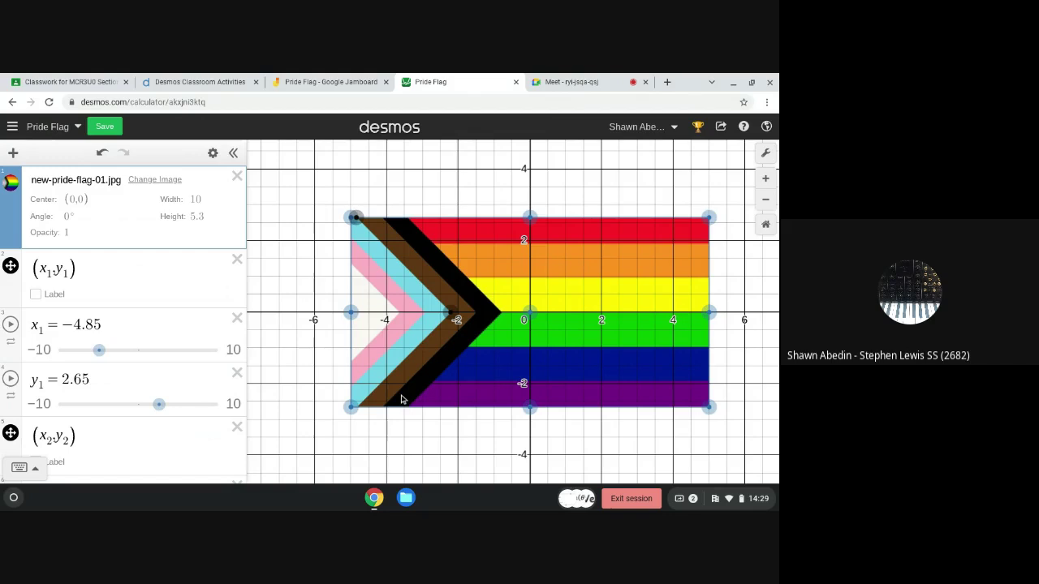
Check the flag's right-corner coordinates, then slide x1 to 5 so (x1, y1) reaches (5, 2.65).
click(709, 408)
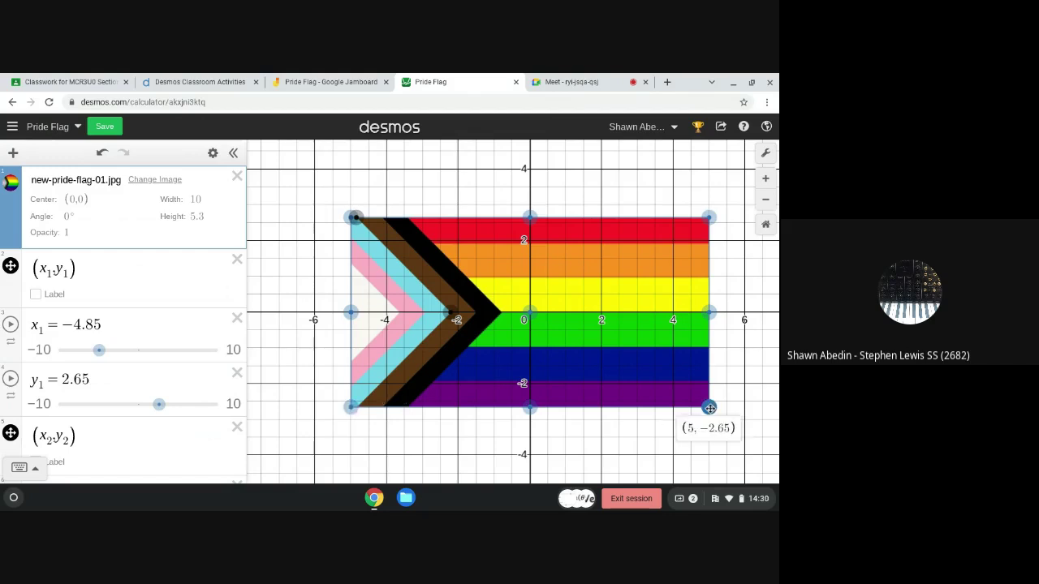
click(708, 218)
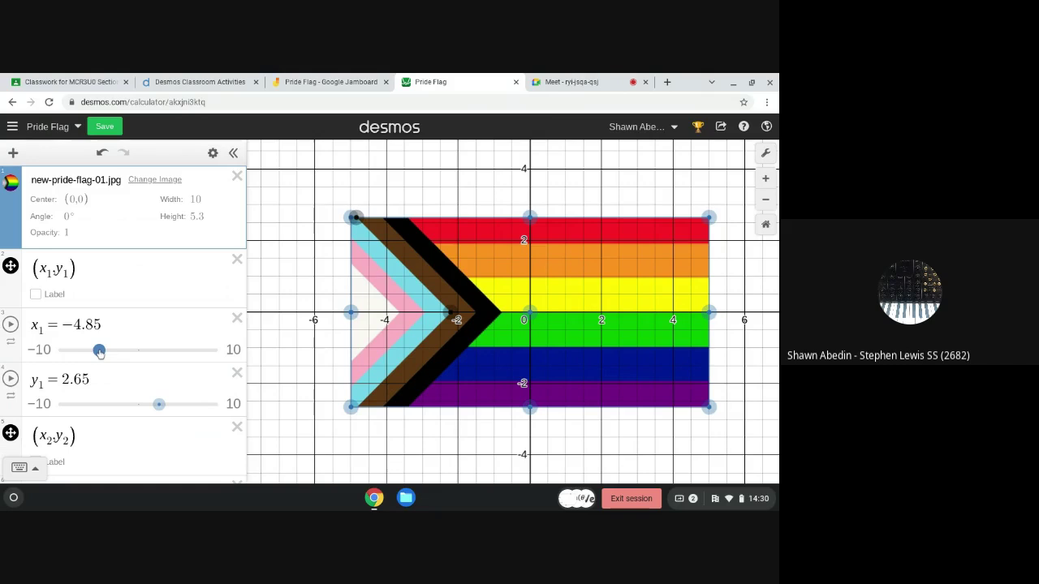
drag(99, 351, 178, 355)
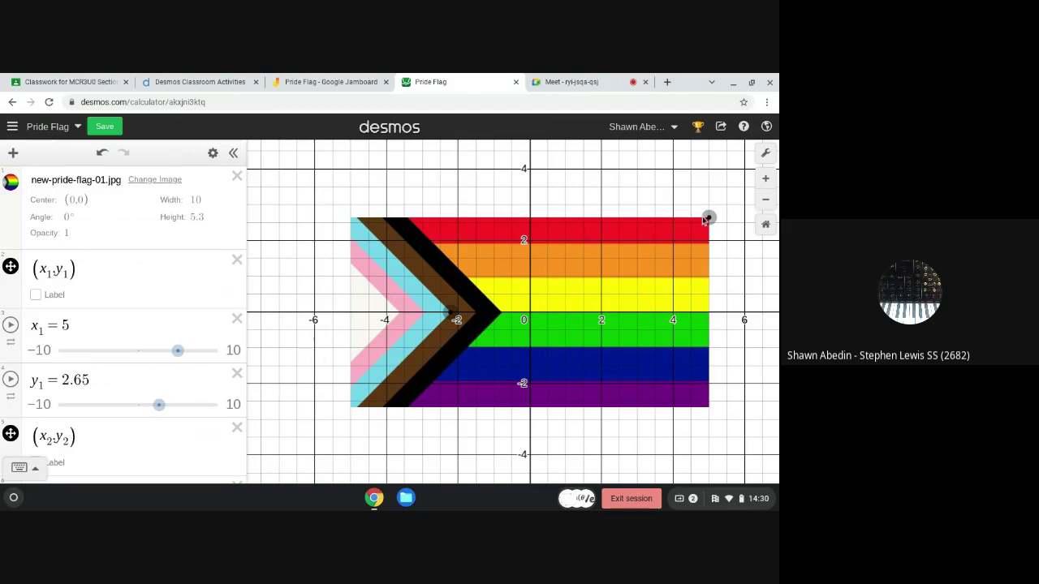
Set x2 to 5 and y2 to −2.65, making the slope m undefined.
scroll(175, 291, down, 5)
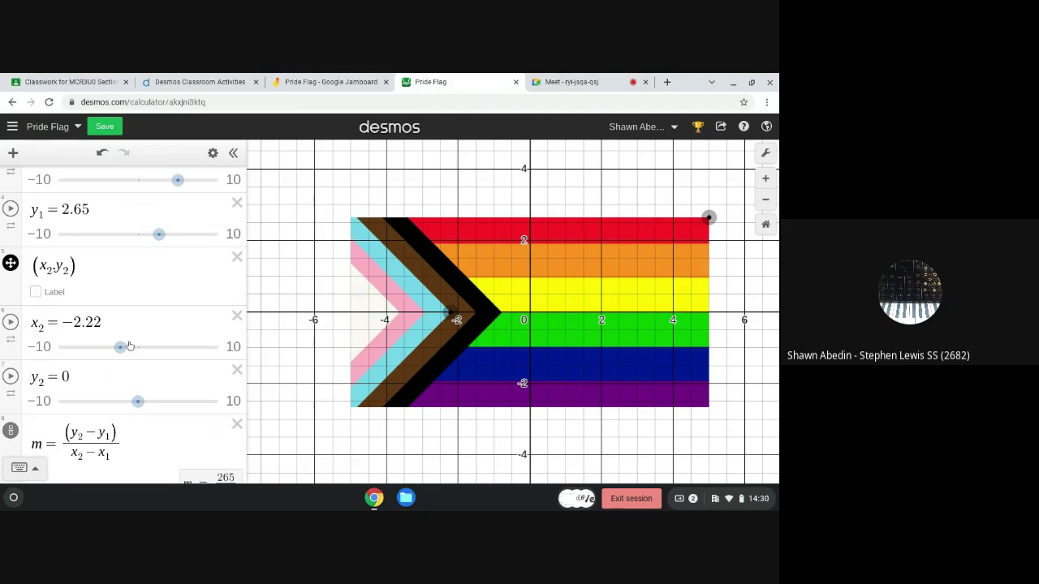
click(121, 348)
drag(122, 348, 181, 357)
click(138, 401)
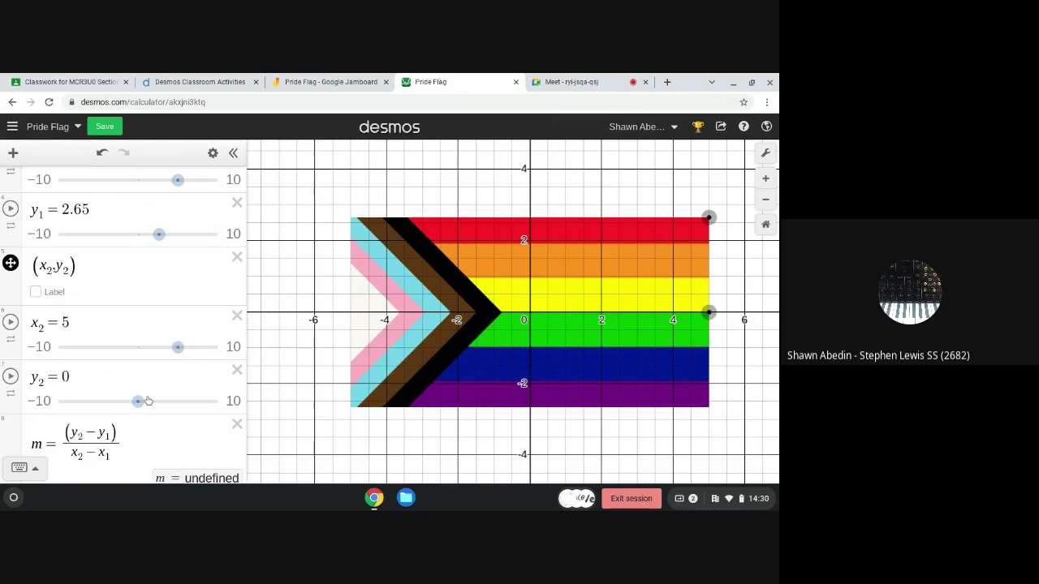
drag(138, 402, 117, 402)
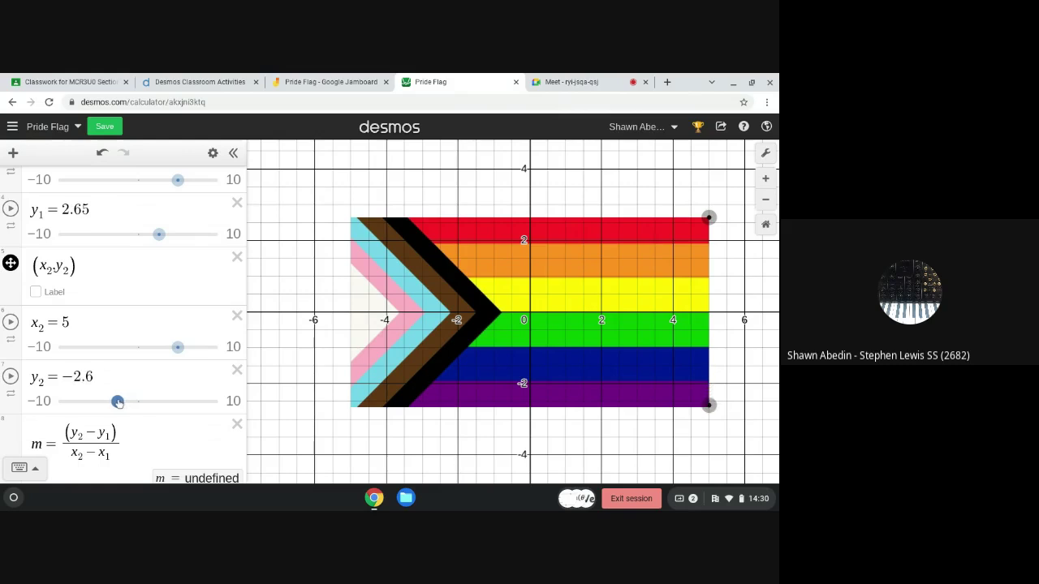
click(101, 379)
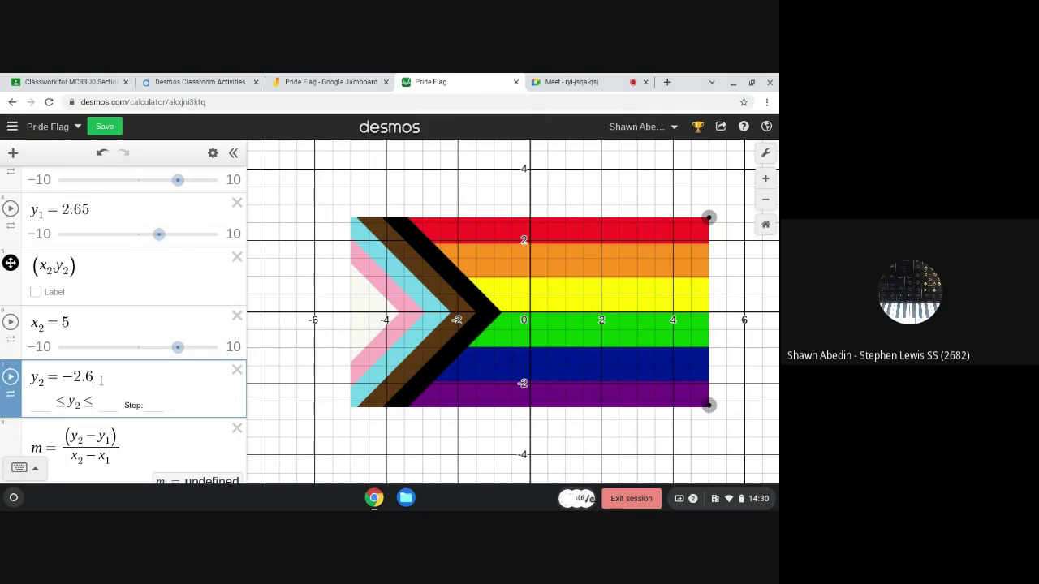
text(5)
click(267, 422)
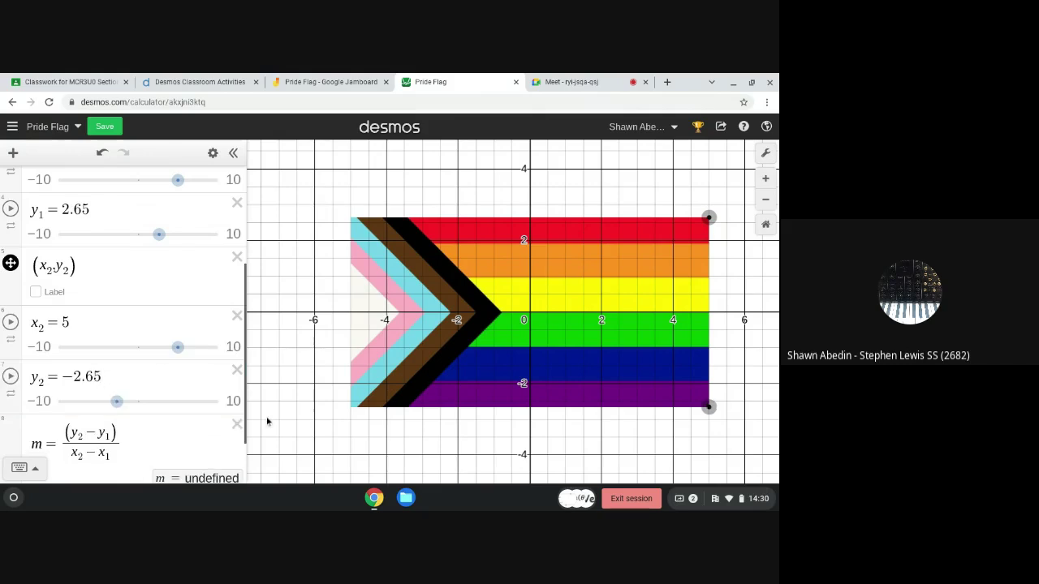
scroll(186, 428, down, 3)
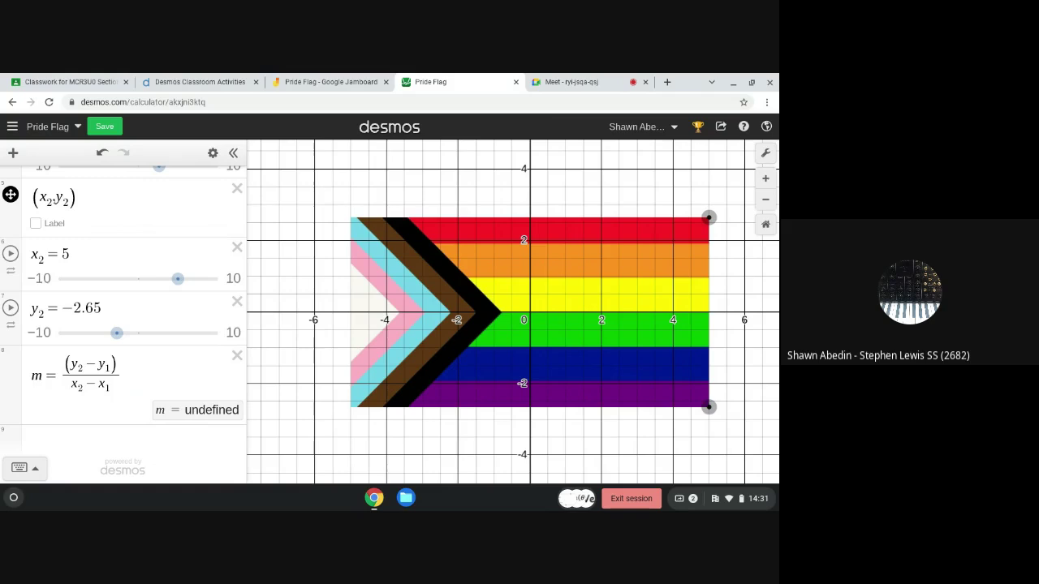
Screenshot the expression list showing x1 = 5, y1 = 2.65, x2 = 5, y2 = −2.65.
scroll(167, 305, up, 3)
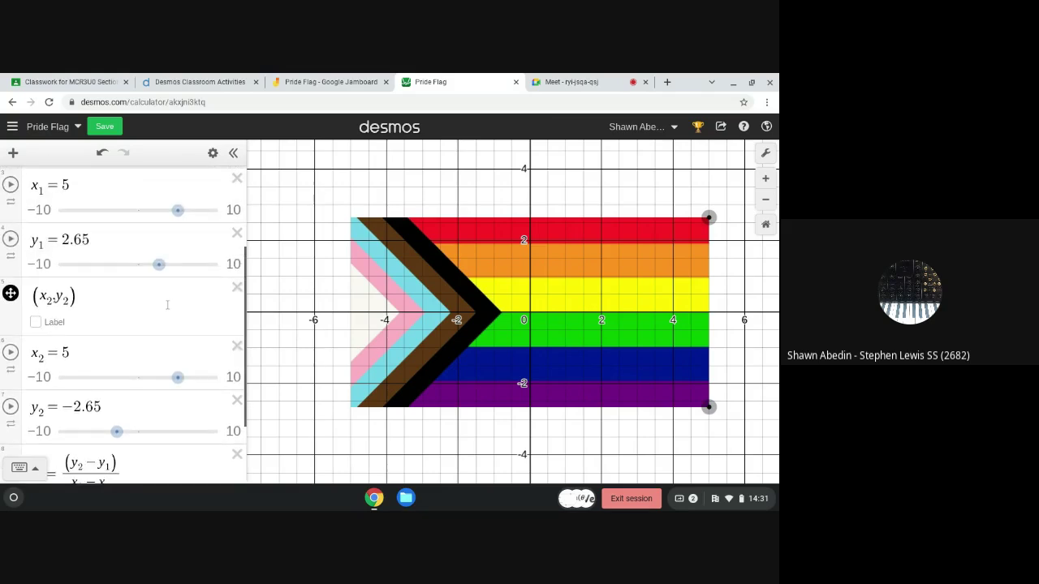
scroll(167, 305, up, 1)
scroll(167, 305, down, 1)
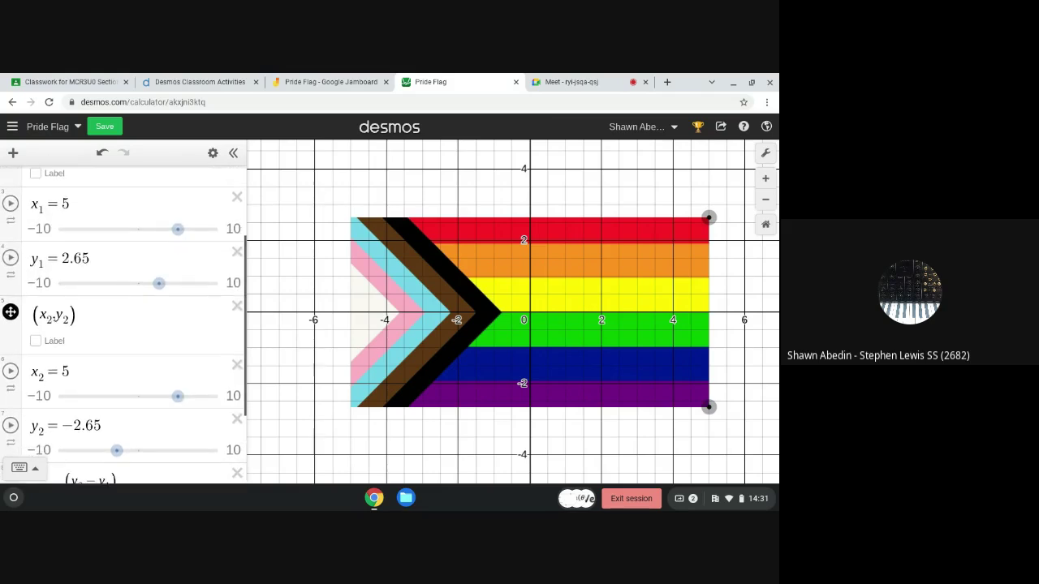
key(ctrl+shift+F5)
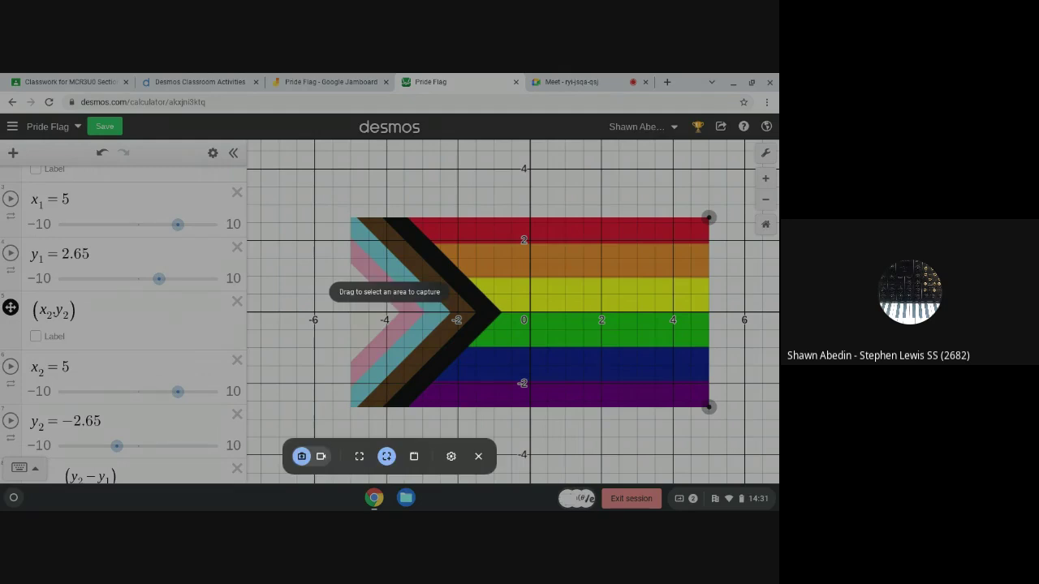
drag(17, 182, 248, 454)
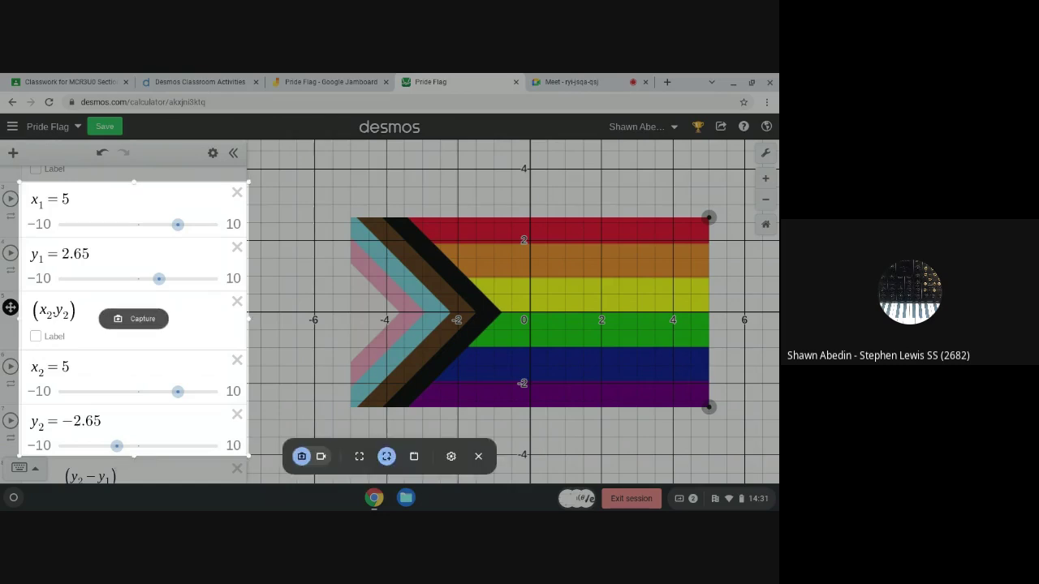
click(133, 318)
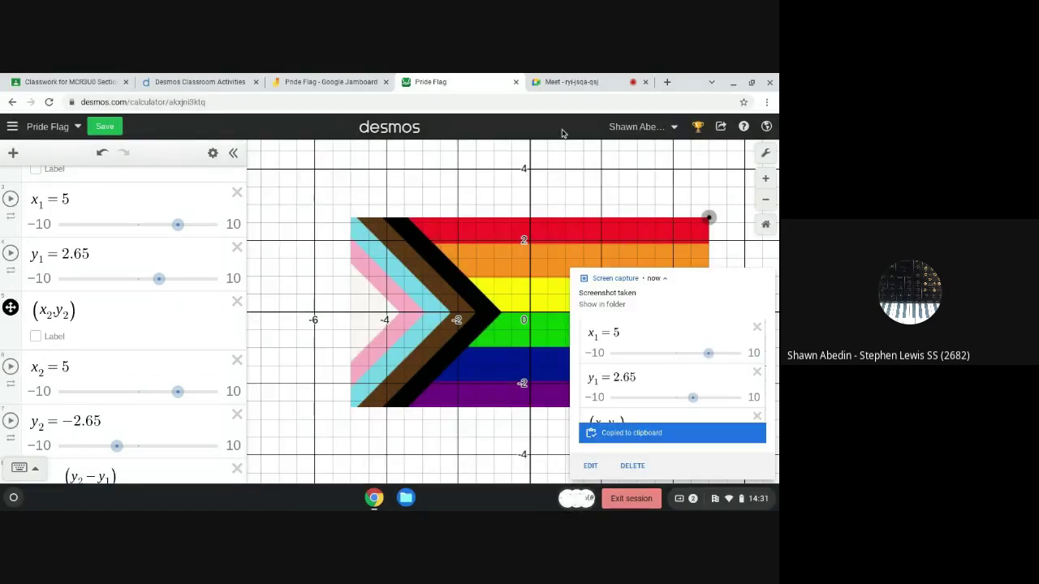
Paste the Desmos screenshot into the Pride Flag Jamboard frame, positioned top-left and enlarged.
click(362, 84)
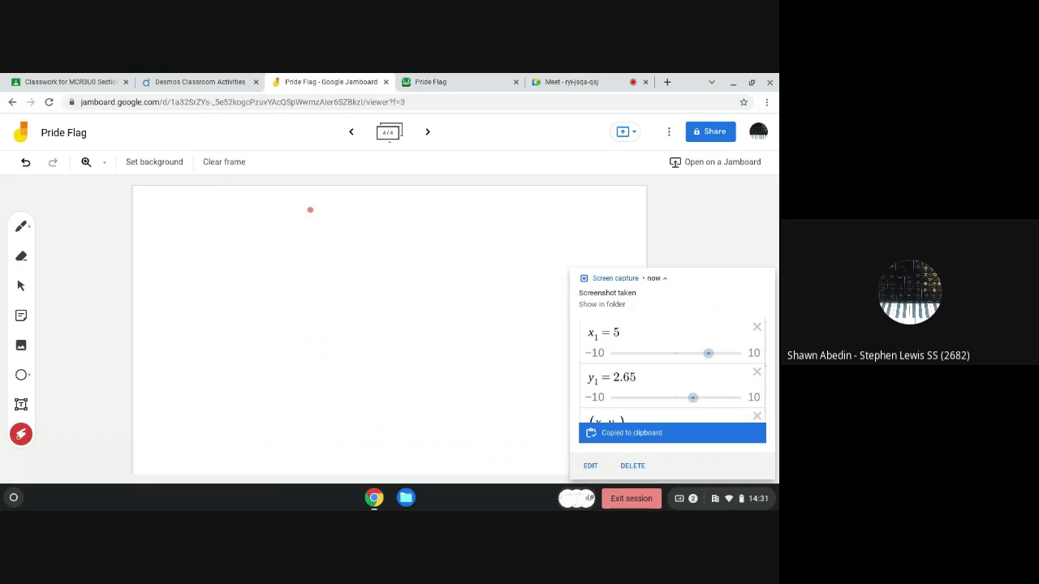
key(ctrl+v)
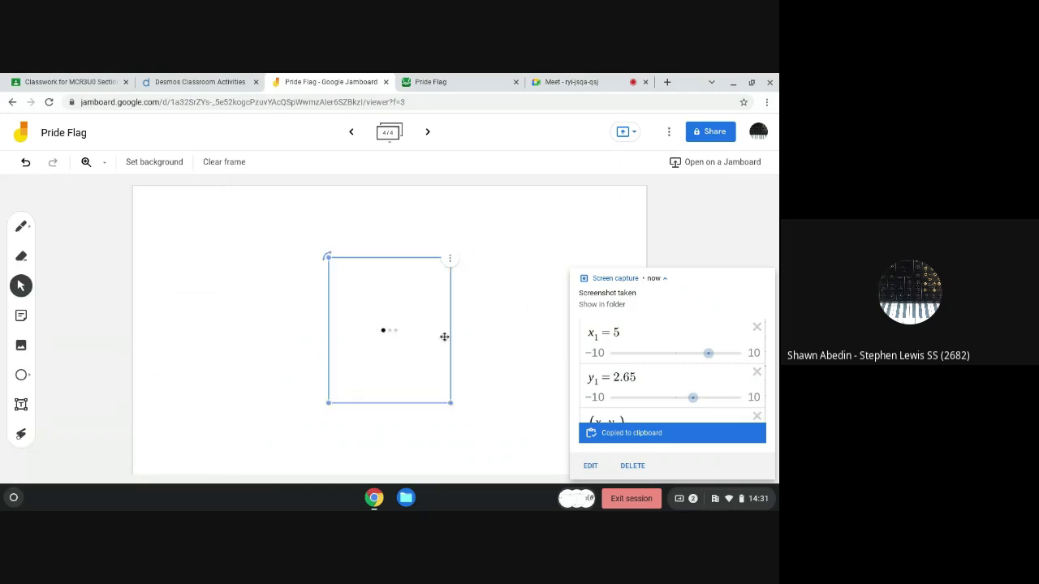
drag(443, 342, 262, 306)
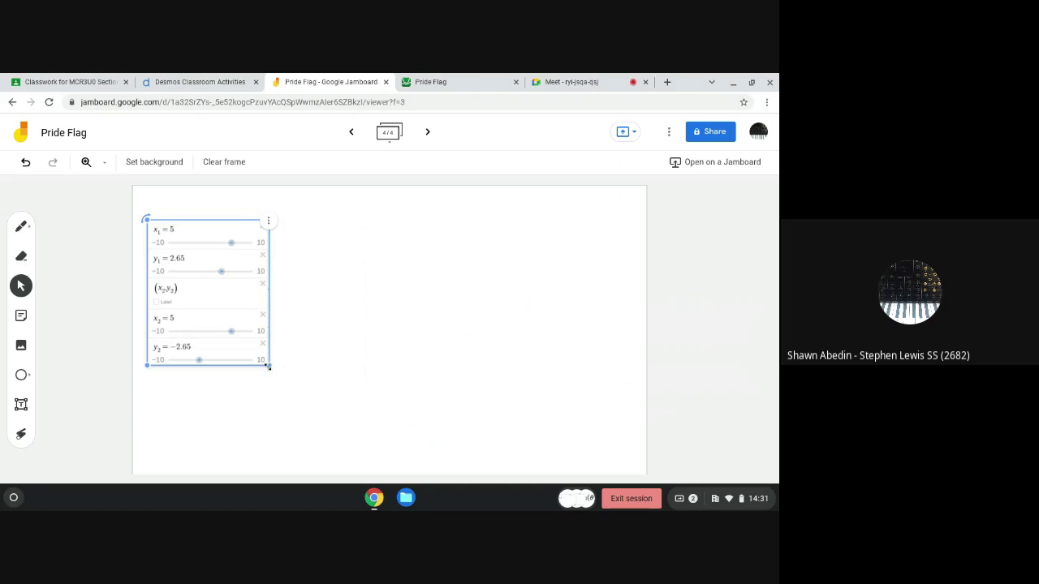
drag(268, 366, 343, 427)
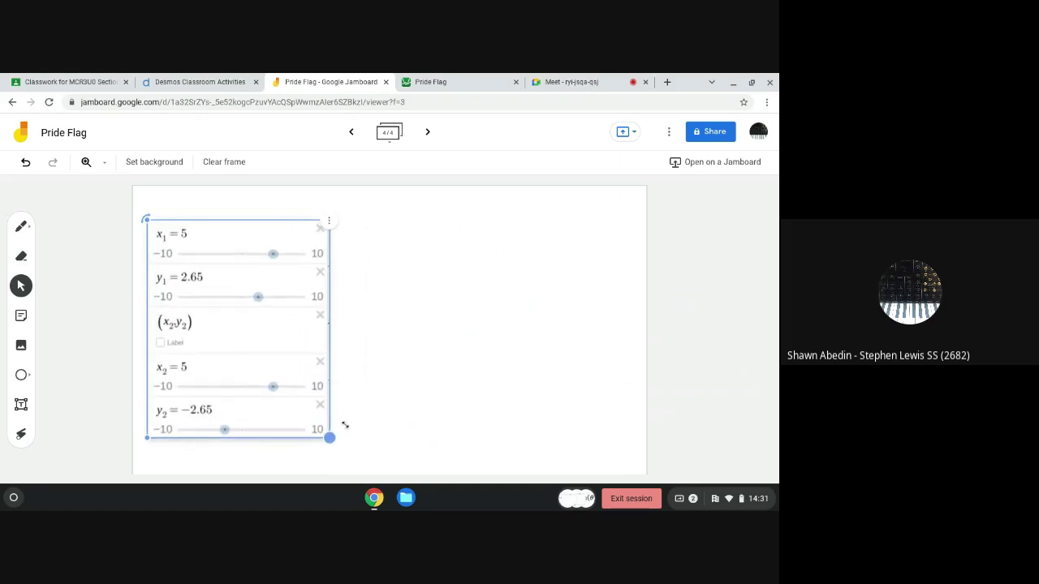
click(384, 379)
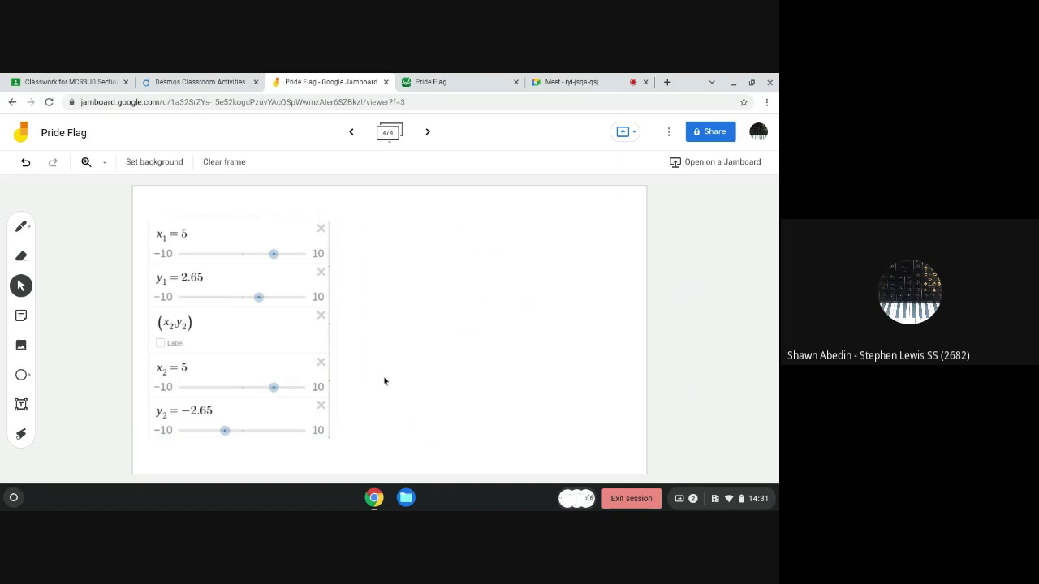
Handwrite the slope formula M = (y2 − y1)/(x2 − x1) beside the screenshot.
click(21, 226)
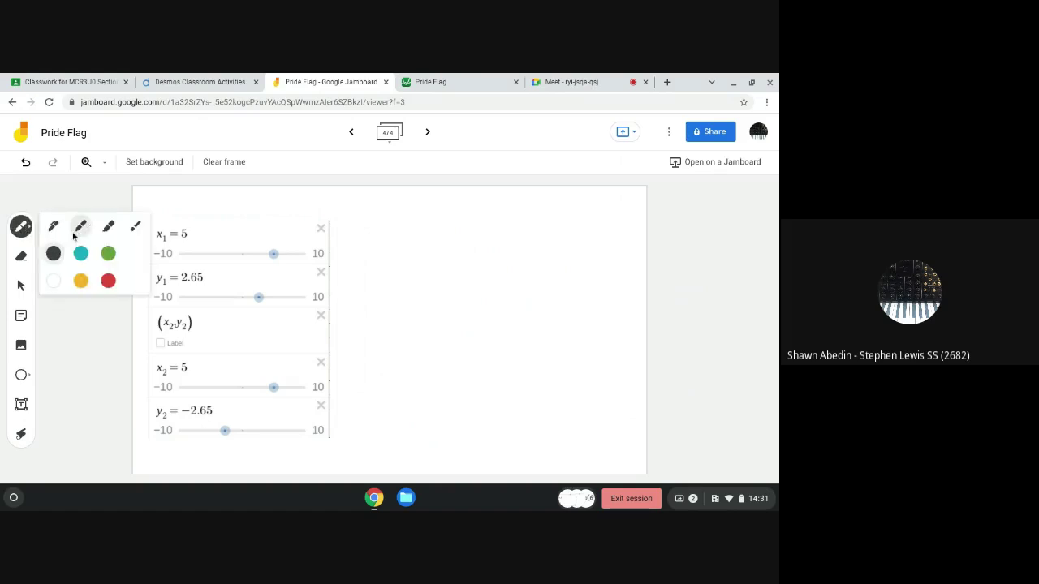
mouse_move(382, 243)
mouse_down()
mouse_move(386, 227)
mouse_move(399, 241)
mouse_move(419, 229)
mouse_up()
mouse_move(410, 236)
mouse_down()
mouse_move(439, 249)
mouse_move(485, 229)
mouse_move(495, 250)
mouse_move(512, 240)
mouse_up()
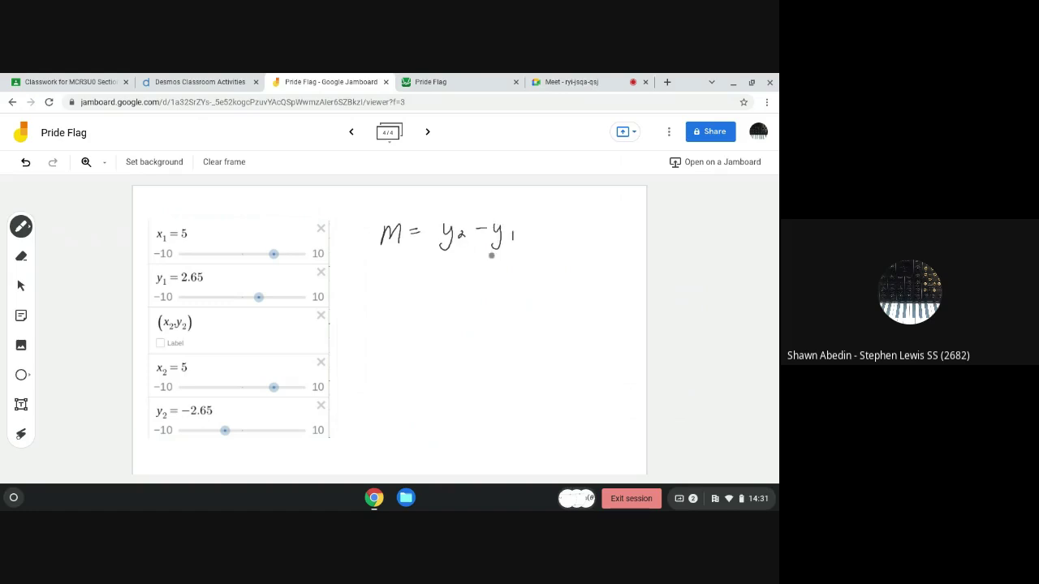
drag(438, 247, 517, 246)
drag(447, 262, 459, 275)
mouse_move(460, 261)
mouse_down()
mouse_move(451, 271)
mouse_move(503, 276)
mouse_up()
drag(503, 264, 510, 280)
drag(417, 306, 428, 313)
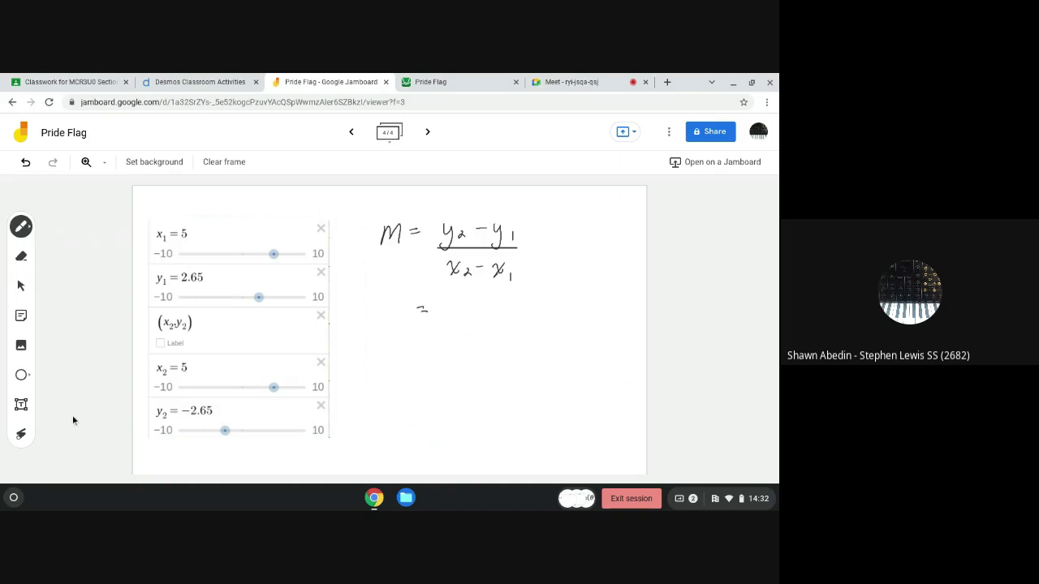
Circle both corner points' slider values with the laser pointer, then return to the pen.
click(21, 434)
mouse_move(187, 212)
mouse_down()
mouse_move(300, 235)
mouse_move(0, 345)
mouse_up()
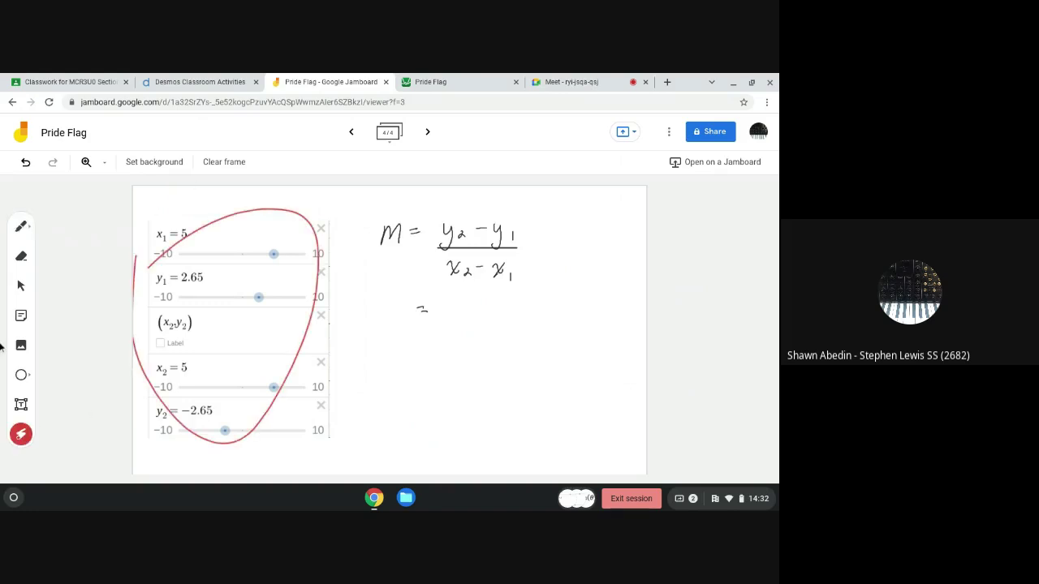
click(21, 226)
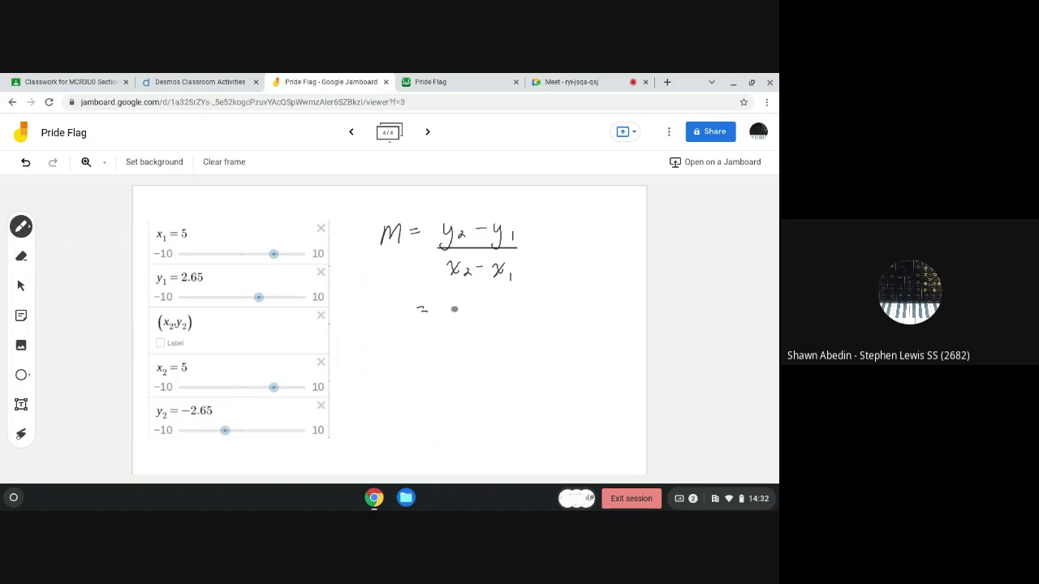
Handwrite the substitution (−2.65 − 2.65)/(5 − 5) under the slope formula.
mouse_move(449, 300)
mouse_down()
mouse_move(447, 317)
mouse_move(470, 306)
mouse_move(487, 313)
mouse_move(491, 299)
mouse_up()
click(465, 314)
key(ctrl+z)
drag(484, 301, 492, 298)
mouse_move(517, 301)
mouse_down()
mouse_move(528, 317)
mouse_move(544, 316)
mouse_move(549, 298)
mouse_up()
click(531, 315)
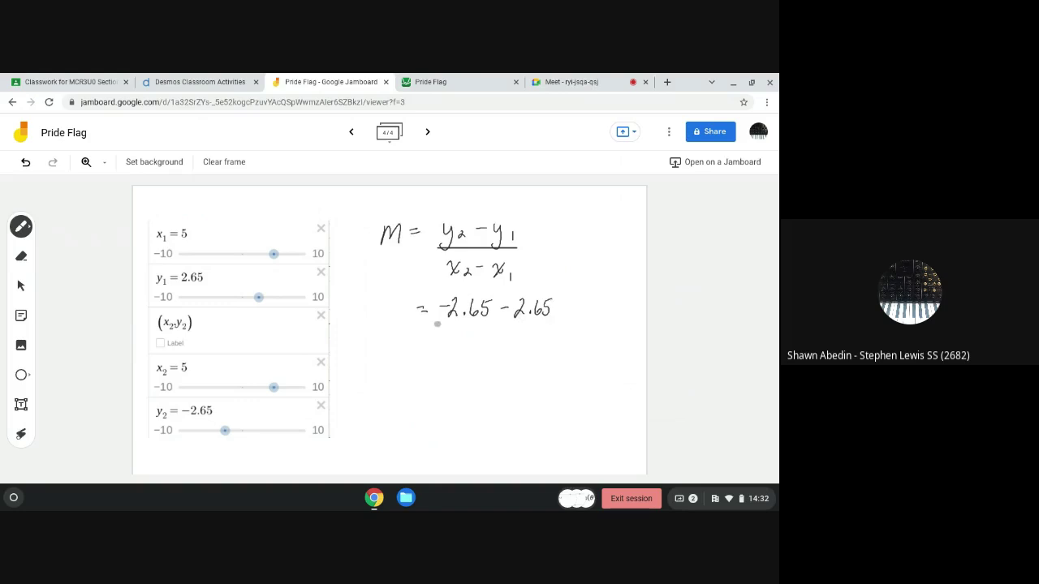
drag(438, 323, 559, 322)
mouse_move(453, 335)
mouse_down()
mouse_move(453, 357)
mouse_move(469, 335)
mouse_move(510, 344)
mouse_move(503, 356)
mouse_move(521, 337)
mouse_up()
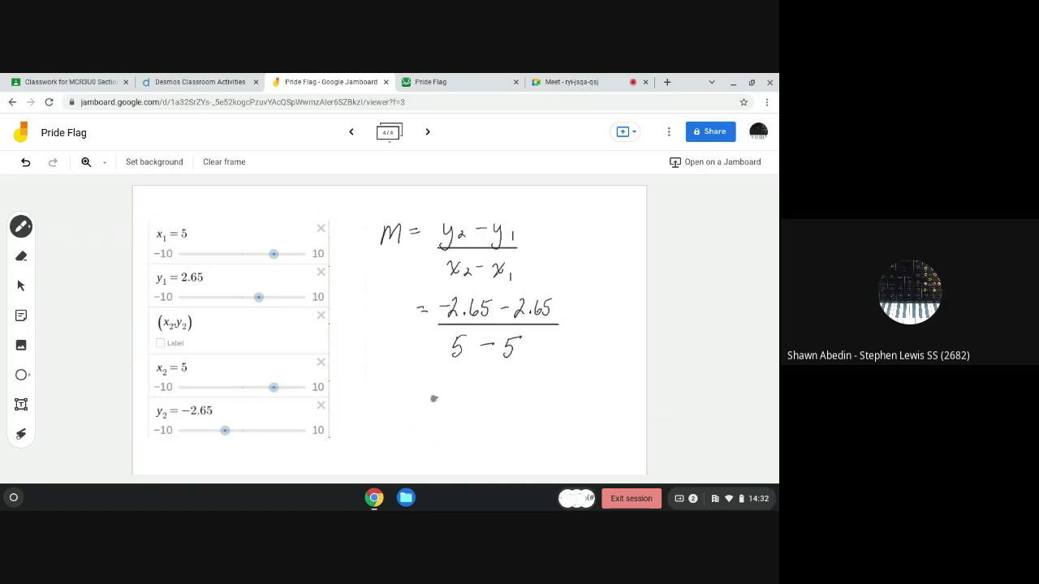
Write the simplified result = −5.3/0, then return to the Desmos flag graph.
drag(430, 396, 438, 396)
drag(430, 402, 505, 404)
drag(485, 416, 485, 416)
drag(459, 387, 465, 388)
mouse_move(476, 387)
mouse_down()
mouse_move(474, 398)
mouse_move(489, 381)
mouse_move(492, 399)
mouse_up()
click(488, 396)
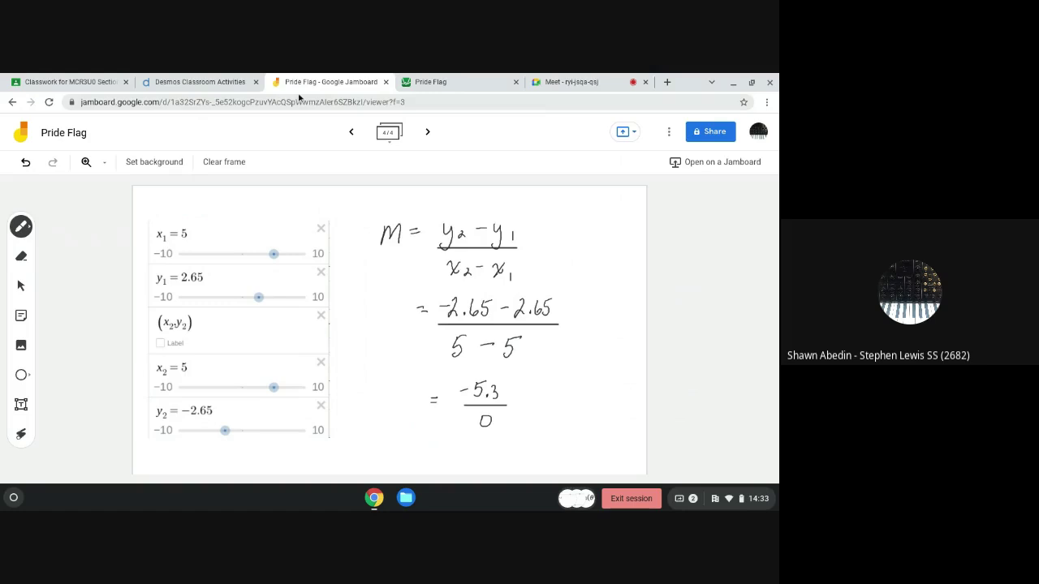
click(431, 81)
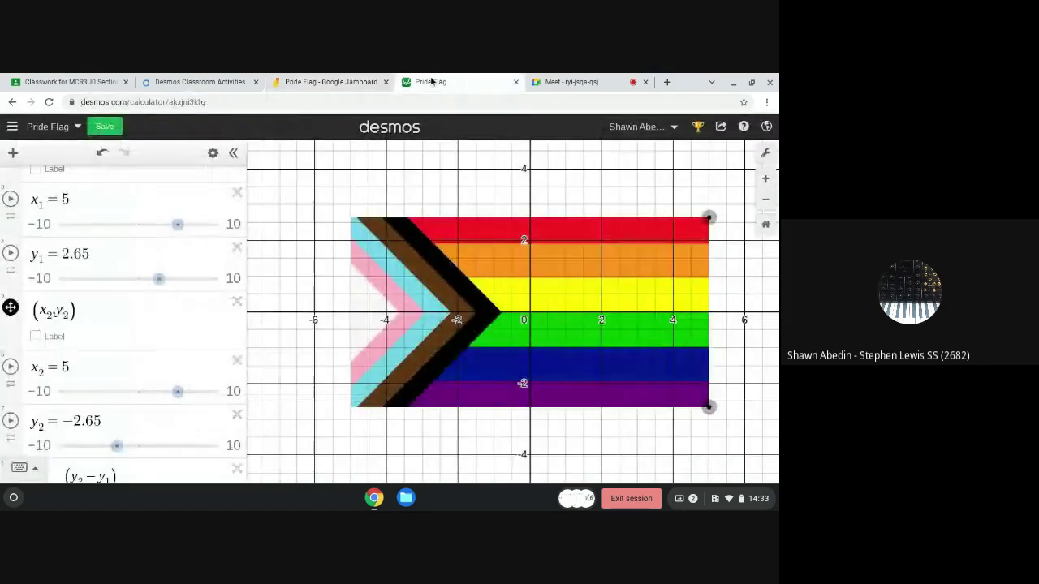
Enter -2.65-2.65 in a new Desmos expression to confirm −5.3, then go back to Jamboard.
scroll(170, 352, down, 3)
click(84, 443)
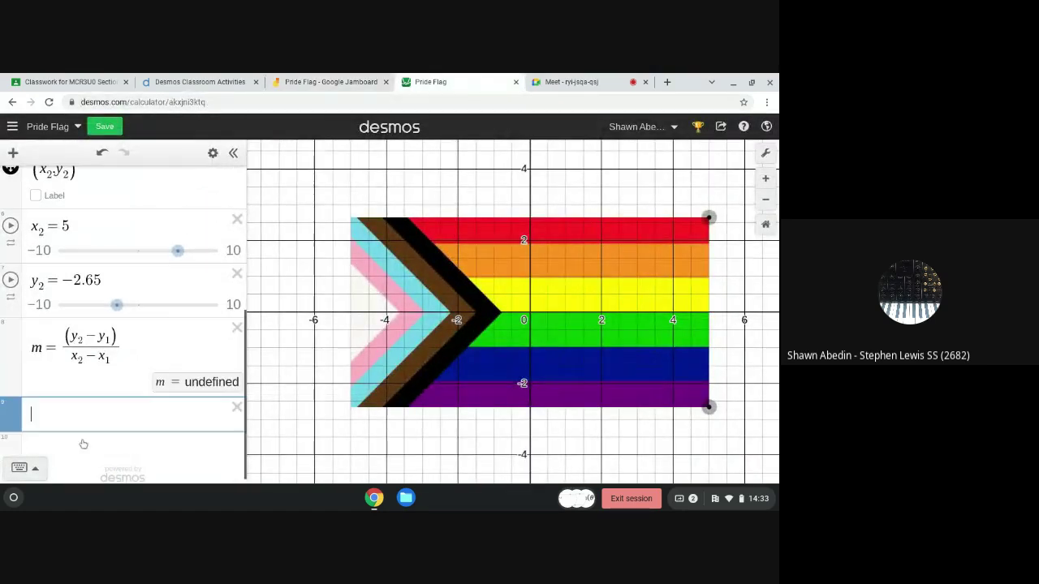
text(-2.)
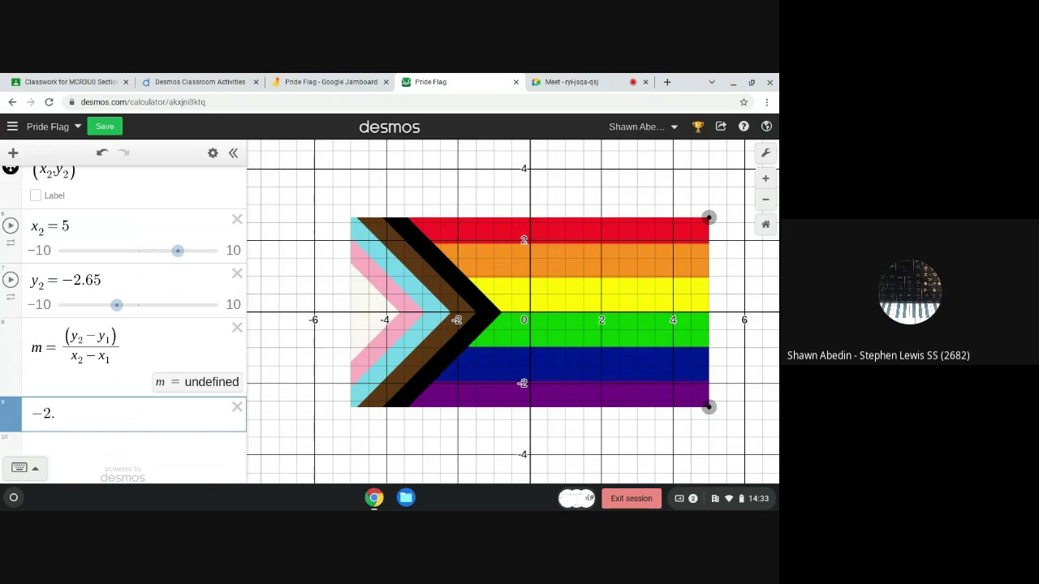
text(65-2.65)
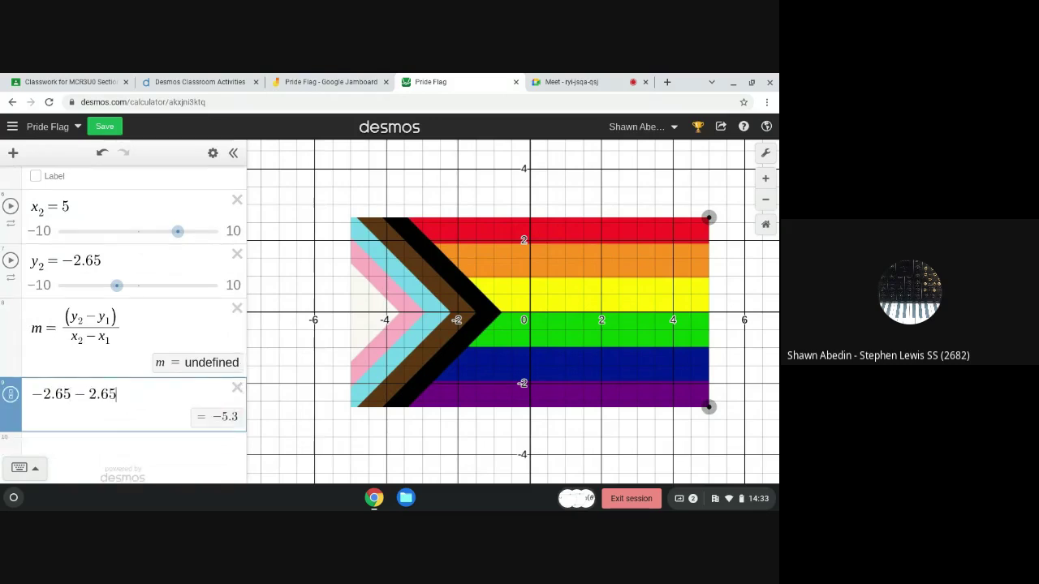
click(334, 82)
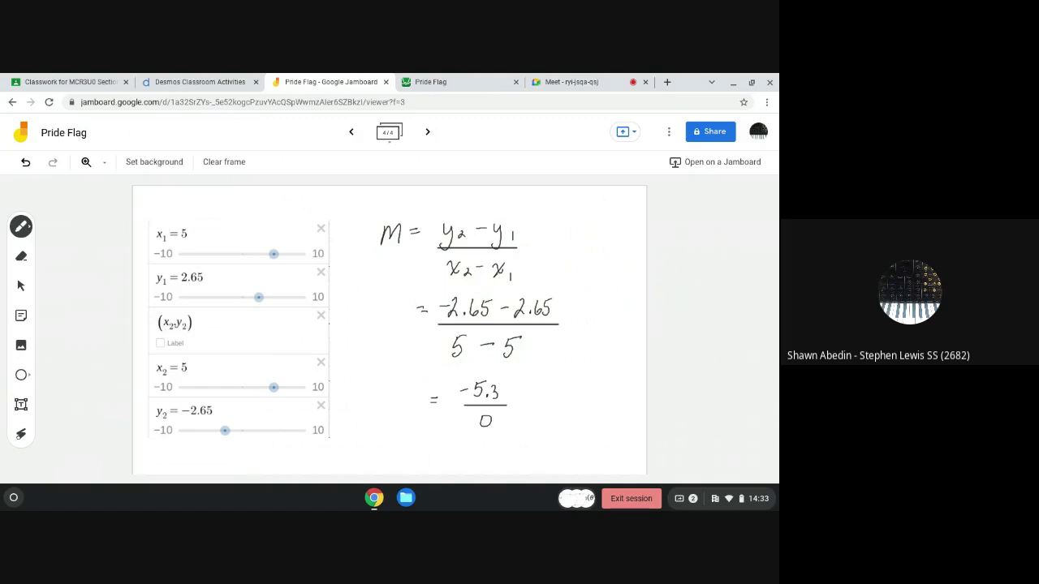
Circle the −5.3/0 result and its zero denominator with the laser pointer.
click(21, 434)
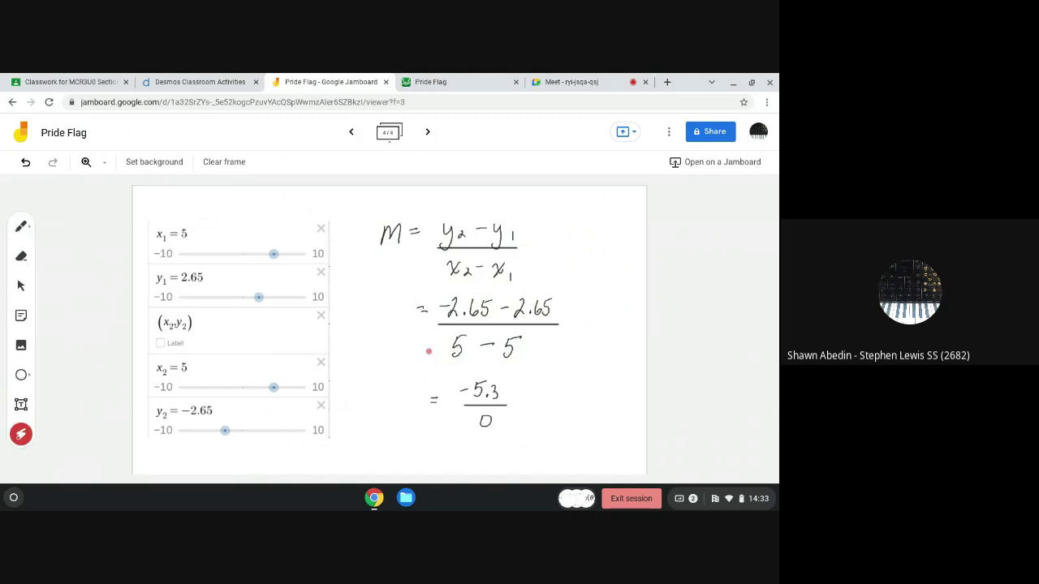
mouse_move(452, 375)
mouse_down()
mouse_move(522, 369)
mouse_move(456, 435)
mouse_move(500, 405)
mouse_move(480, 425)
mouse_move(491, 420)
mouse_move(485, 390)
mouse_up()
drag(494, 419, 491, 426)
Begin writing '= undefined' beneath −5.3/0 with the pen.
click(25, 229)
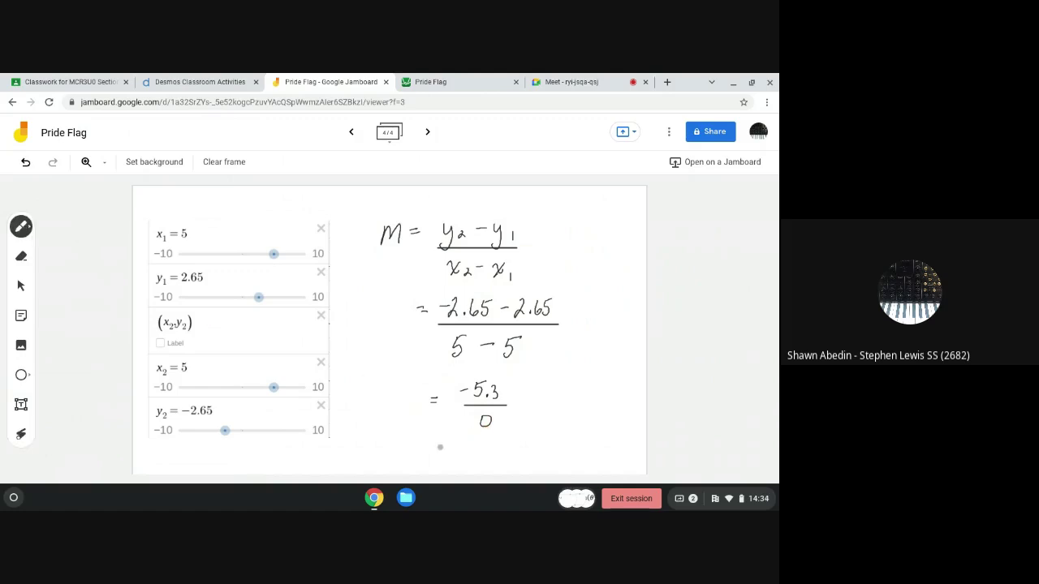
drag(439, 446, 450, 447)
mouse_move(439, 452)
mouse_down()
mouse_move(501, 451)
mouse_move(517, 439)
mouse_move(519, 451)
mouse_move(557, 454)
mouse_up()
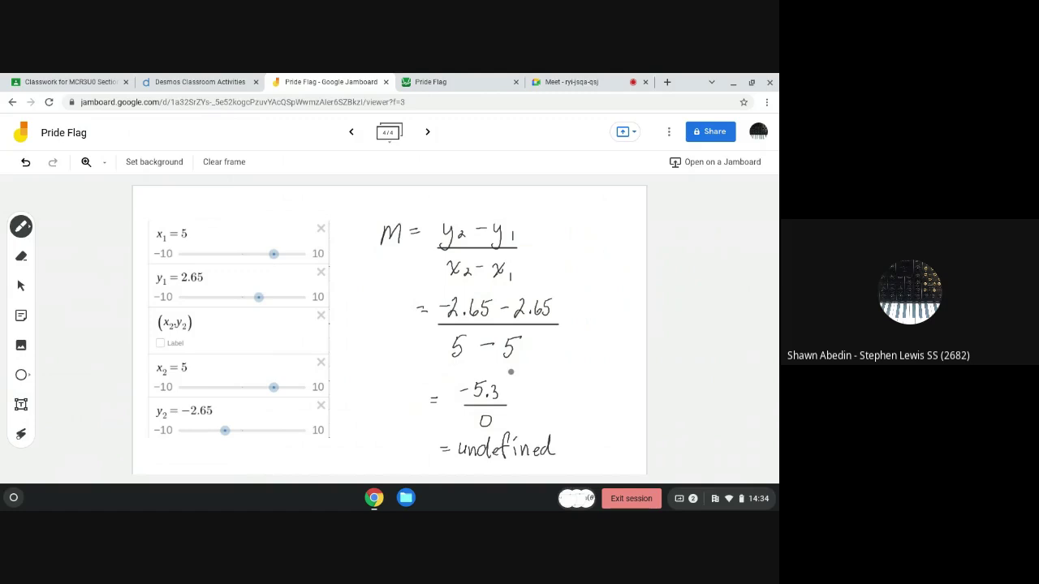
On a new frame, write y = mx + b and cross it out, then return to Desmos.
click(427, 131)
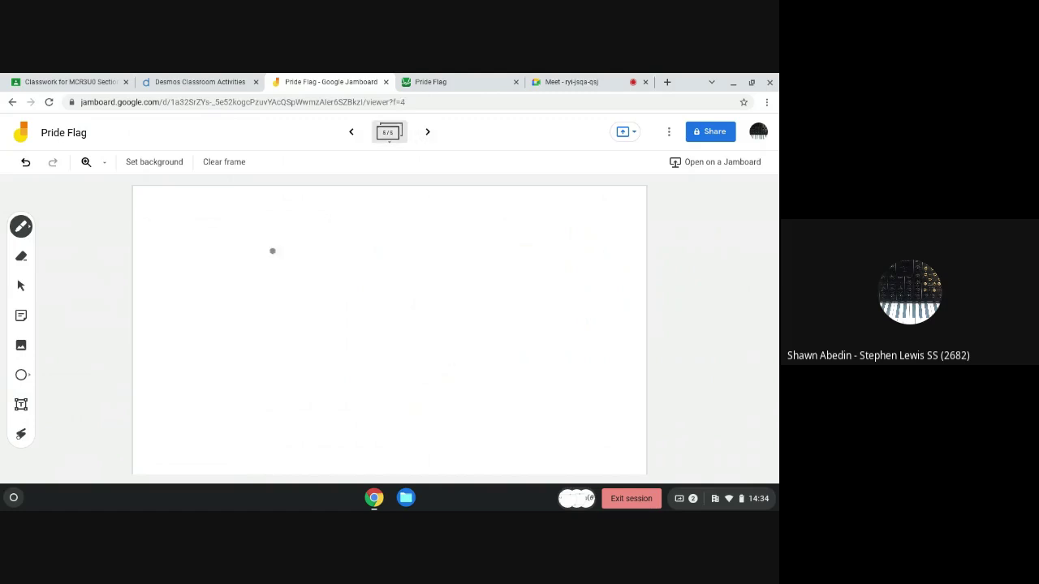
mouse_move(265, 228)
mouse_down()
mouse_move(263, 258)
mouse_move(297, 228)
mouse_move(327, 225)
mouse_move(331, 237)
mouse_move(364, 243)
mouse_move(390, 236)
mouse_up()
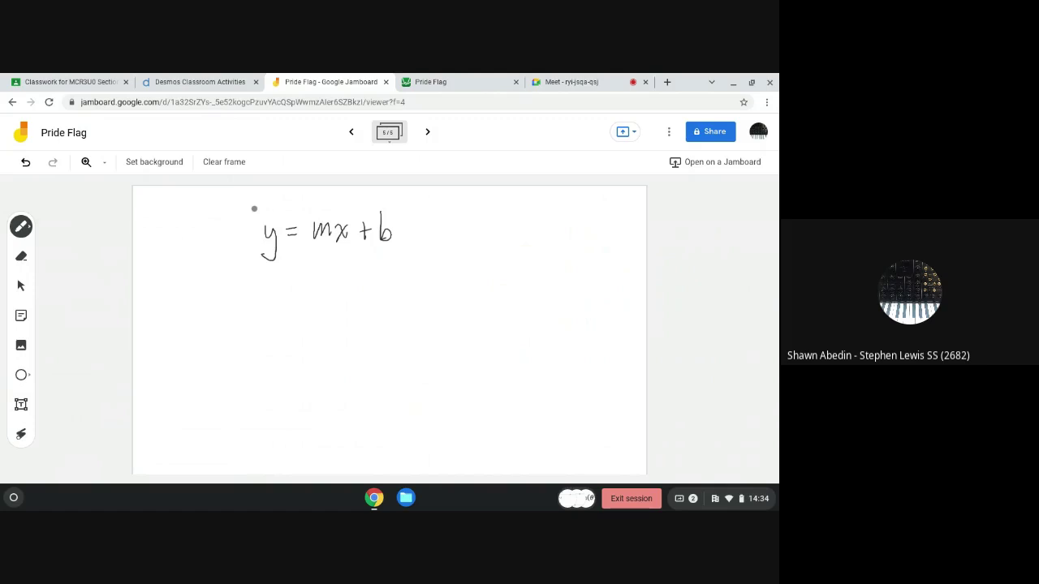
drag(251, 207, 395, 251)
drag(260, 274, 386, 205)
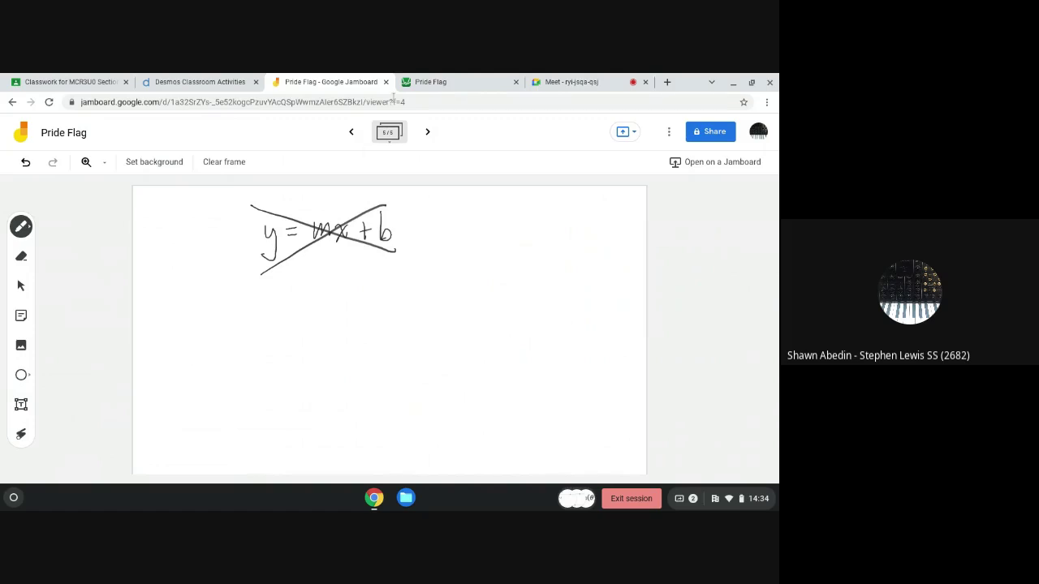
click(432, 82)
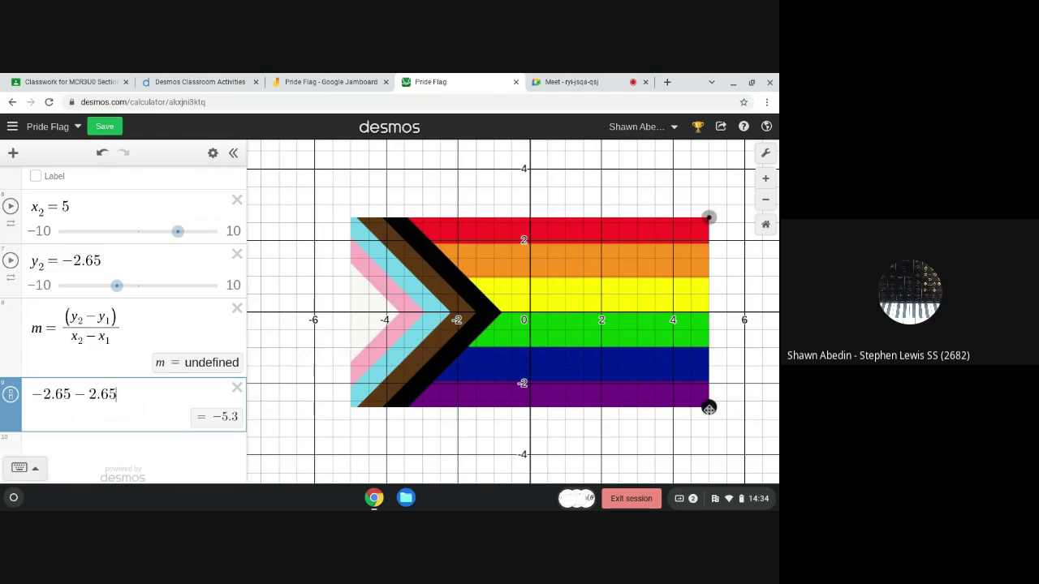
Nudge the flag's top-right corner point, check the bottom-right point, and undo the last move.
drag(708, 217, 714, 215)
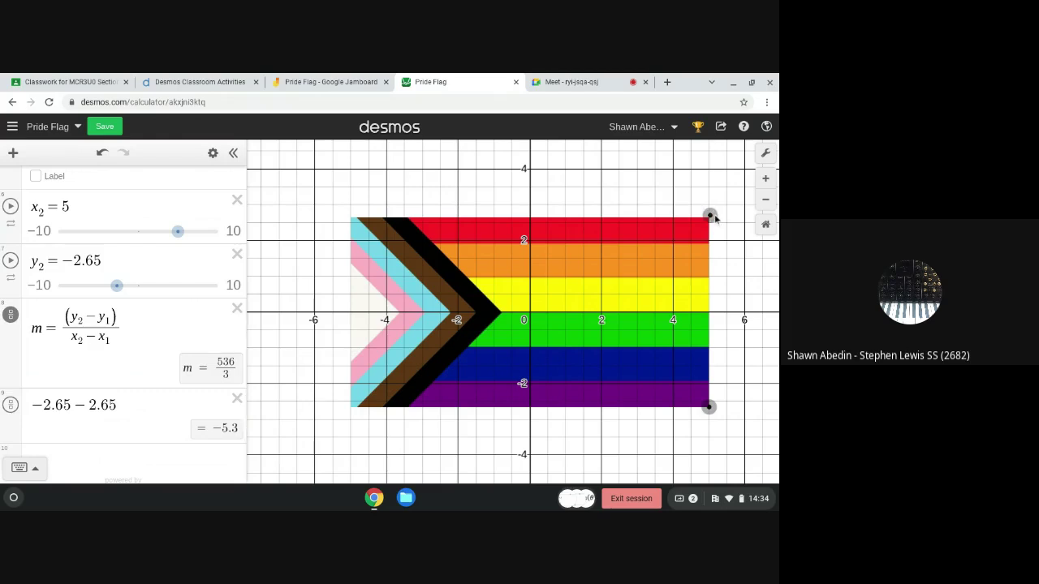
click(710, 408)
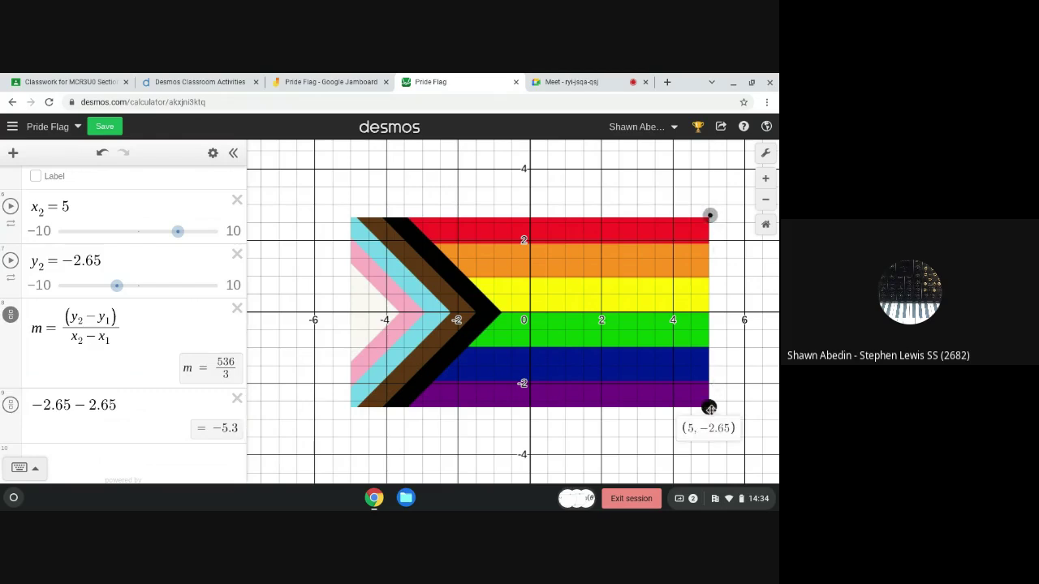
drag(709, 215, 710, 213)
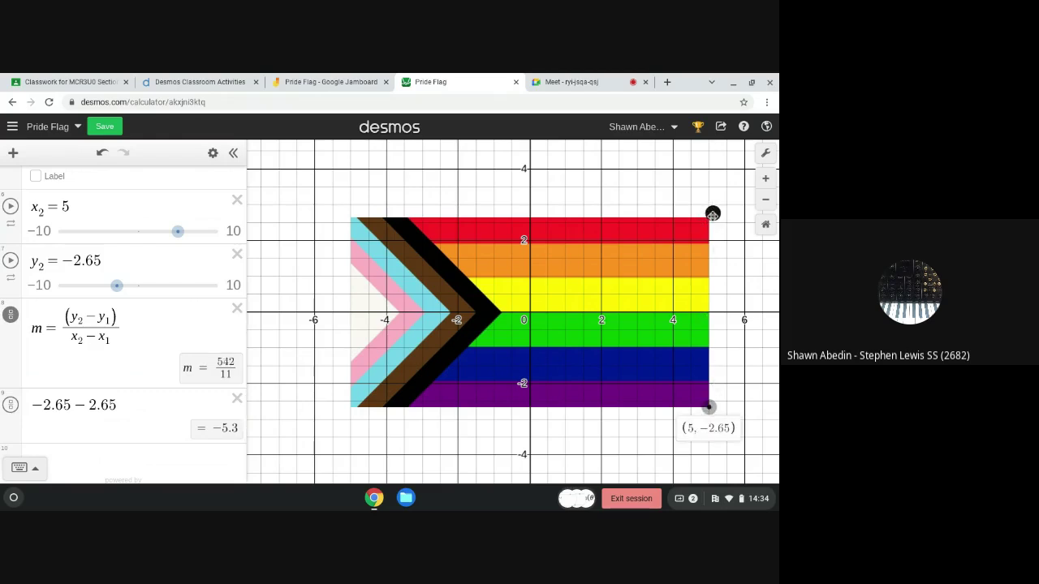
key(ctrl+z)
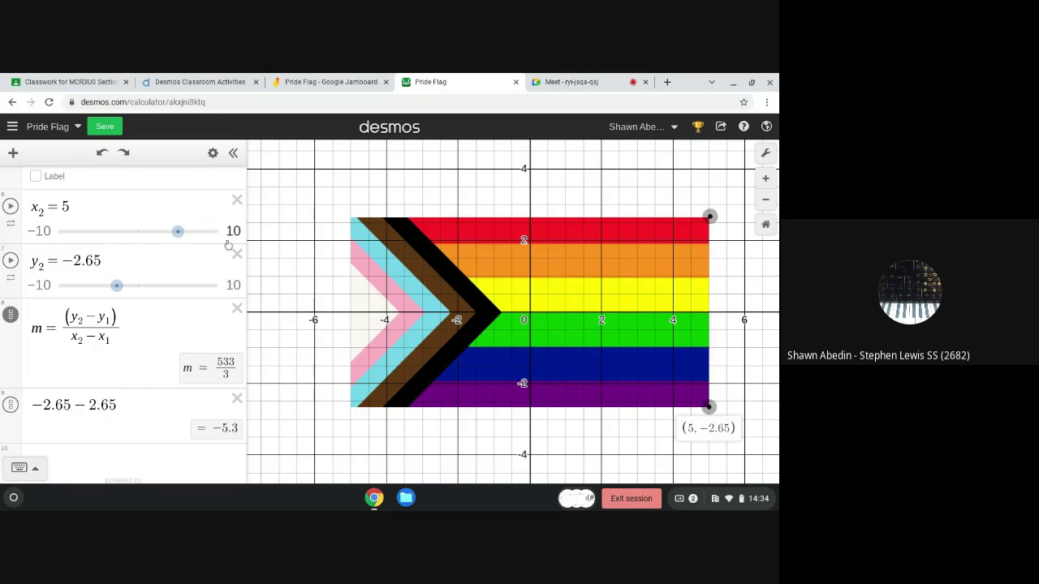
Edit x1 from 5.03 back to exactly 5.
scroll(190, 244, down, 1)
scroll(190, 244, up, 4)
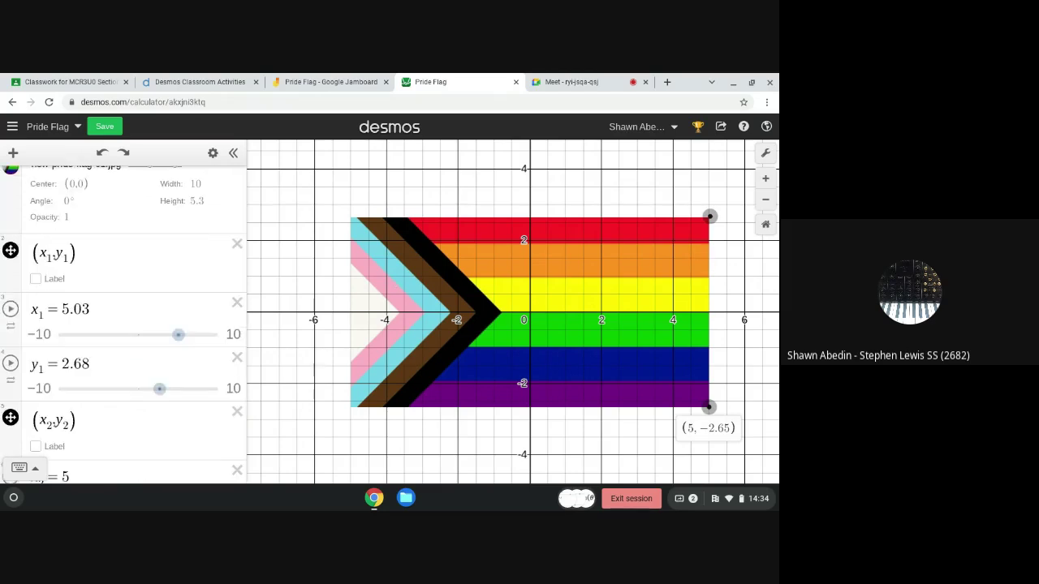
click(106, 321)
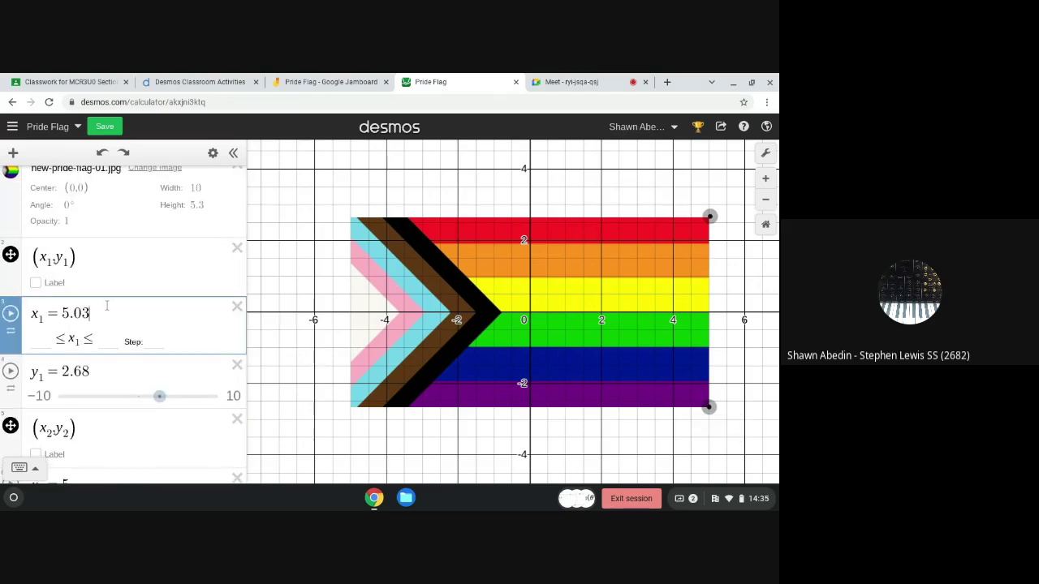
key(BackSpace)
key(BackSpace)
click(116, 259)
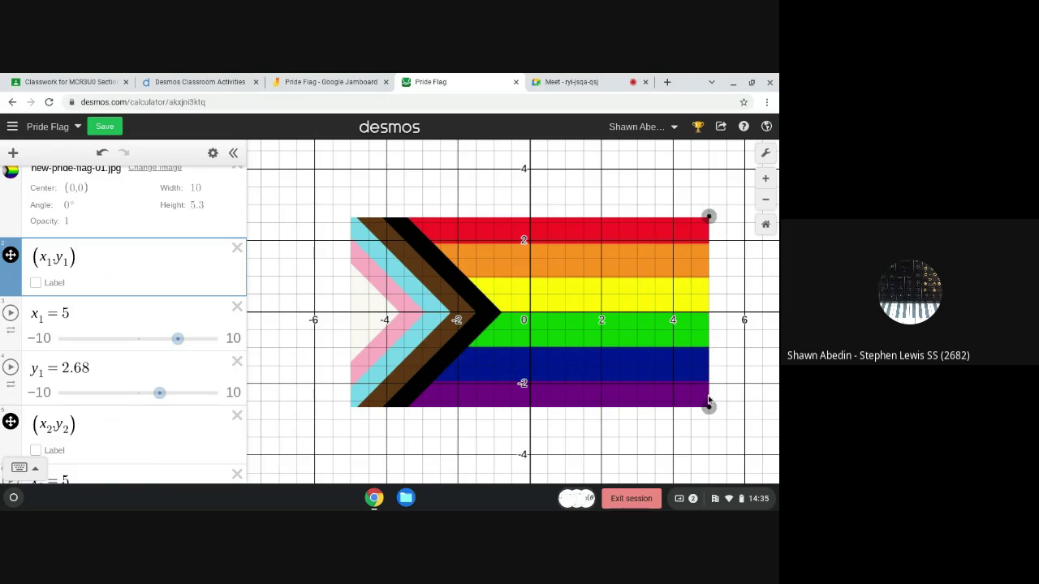
On the Jamboard frame, handwrite x = 5 below x = a and box it.
click(326, 82)
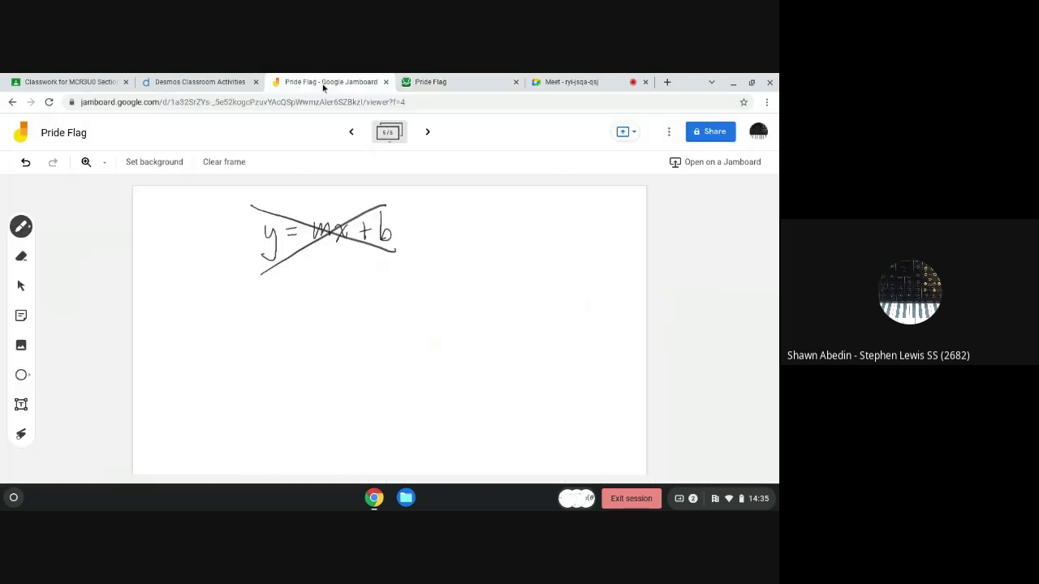
click(21, 226)
drag(303, 303, 318, 314)
mouse_move(318, 295)
mouse_down()
mouse_move(305, 316)
mouse_move(331, 300)
mouse_move(367, 297)
mouse_move(366, 308)
mouse_up()
mouse_move(318, 368)
mouse_down()
mouse_move(363, 363)
mouse_move(360, 378)
mouse_move(374, 357)
mouse_move(310, 394)
mouse_move(391, 391)
mouse_move(389, 336)
mouse_move(321, 338)
mouse_up()
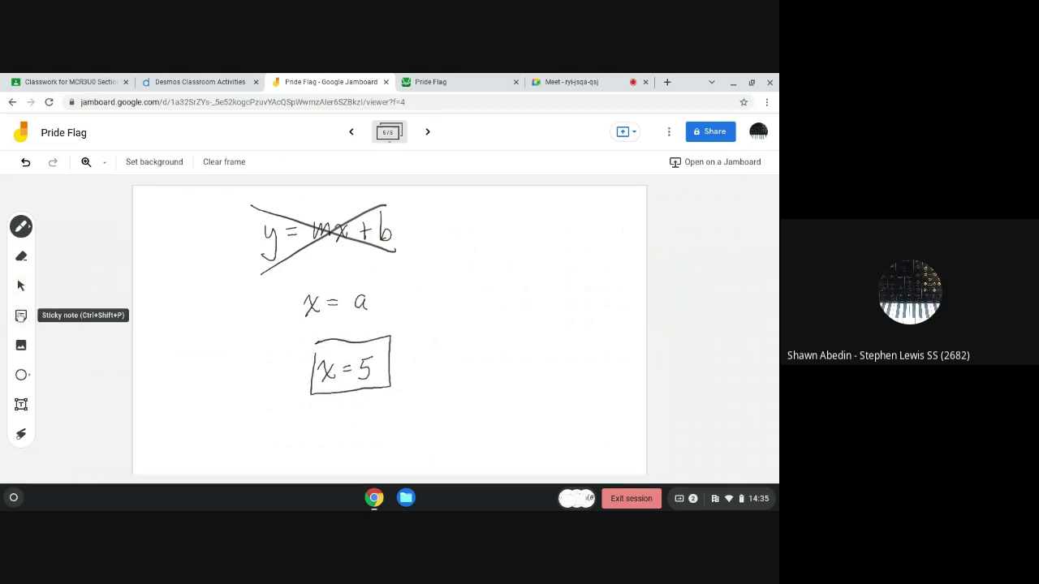
Add a 'Vertical line general form' sticky note beside x = a.
click(21, 316)
text(V)
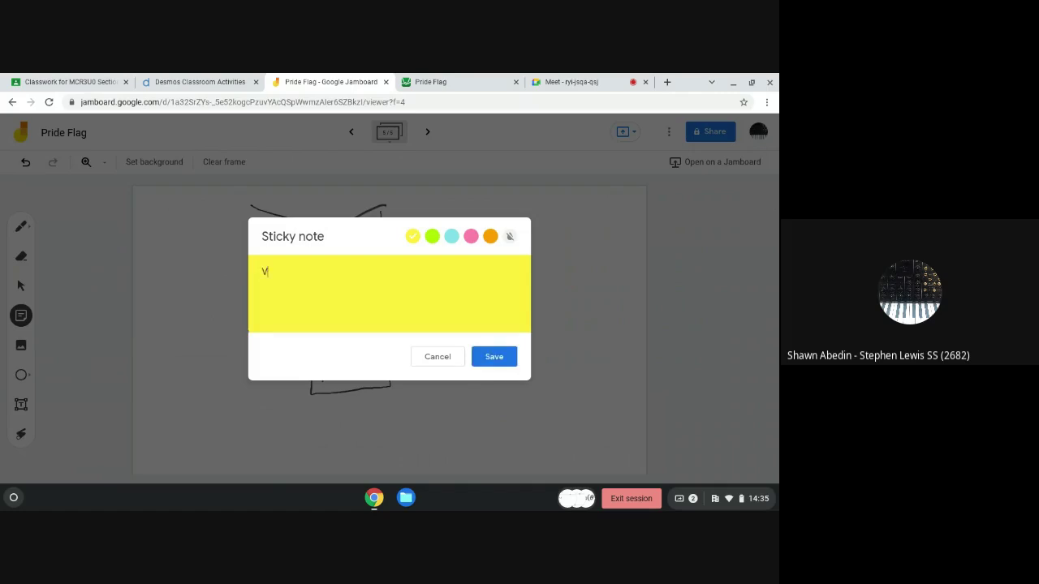
text(ertical line general form)
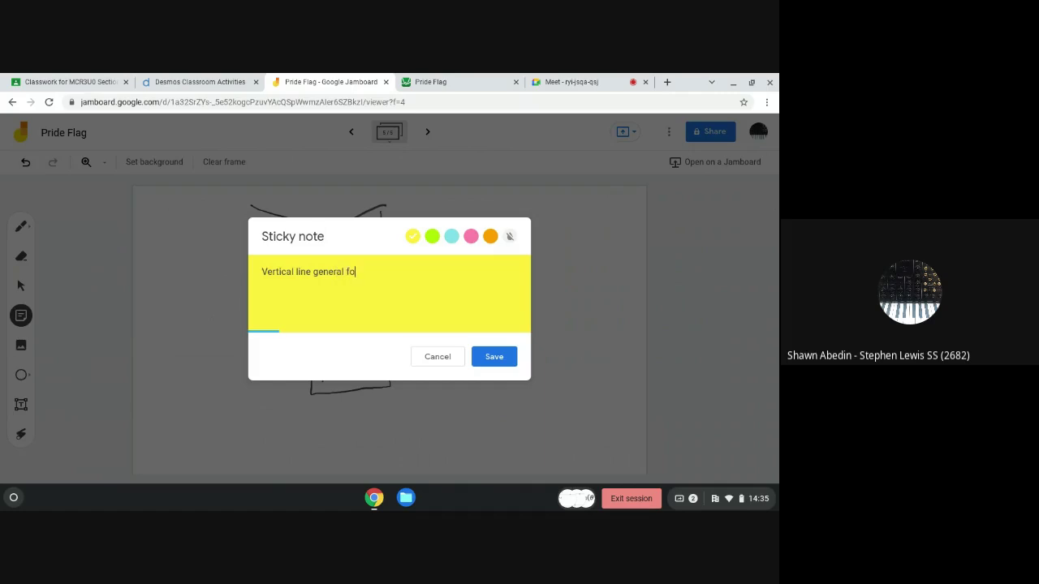
click(493, 358)
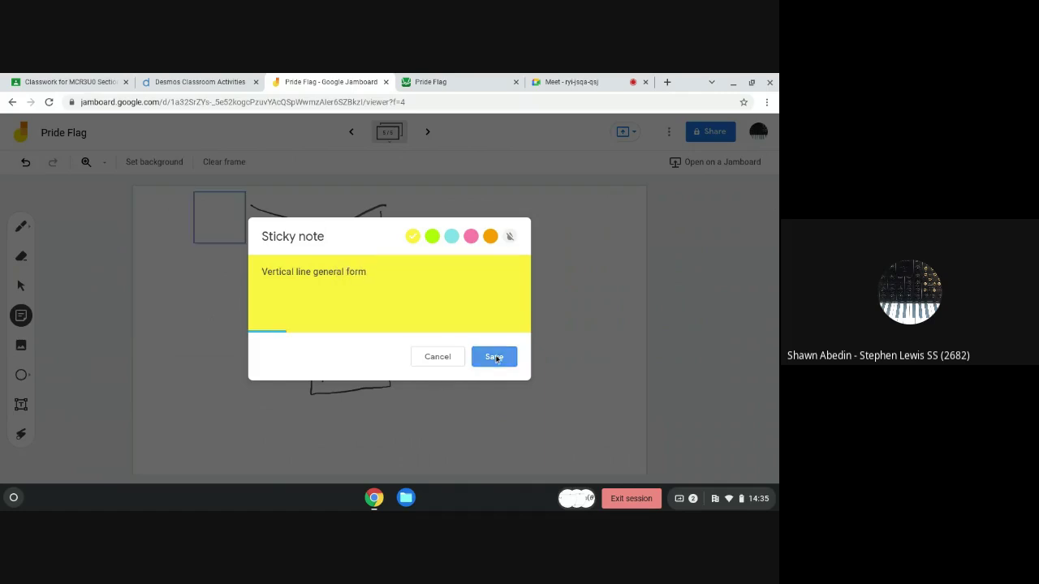
click(436, 358)
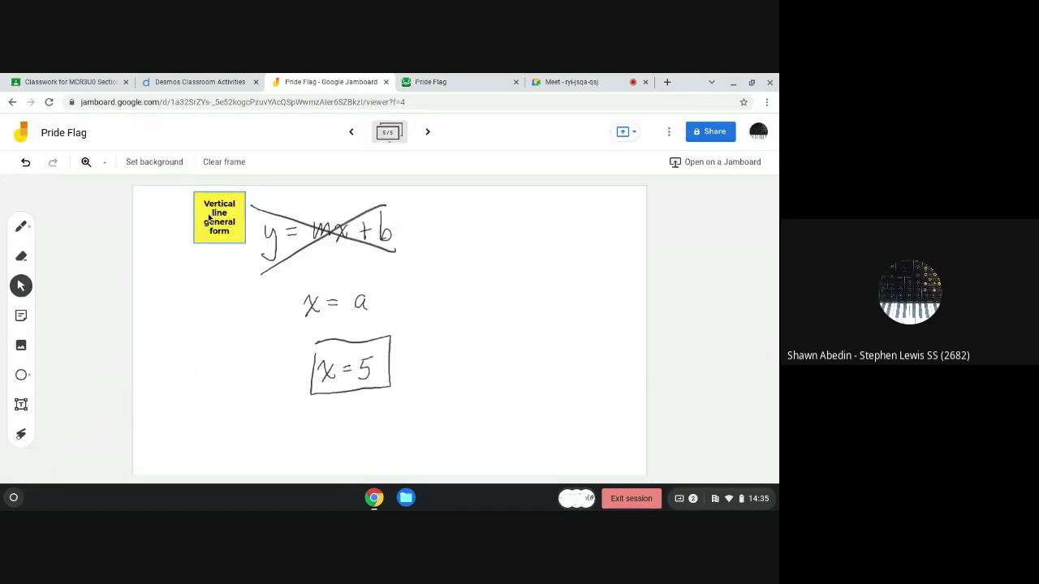
drag(208, 214, 418, 293)
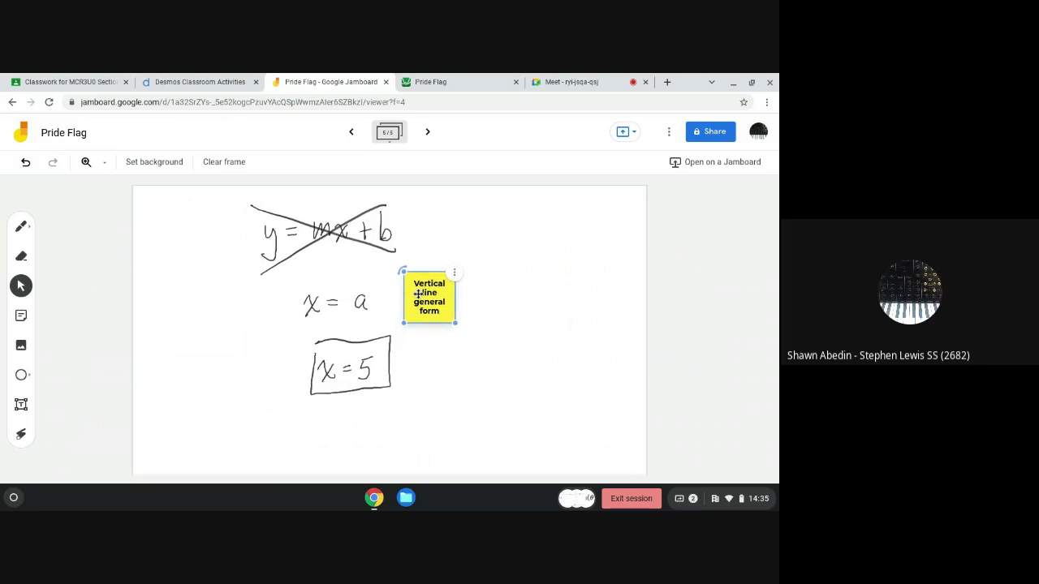
click(576, 309)
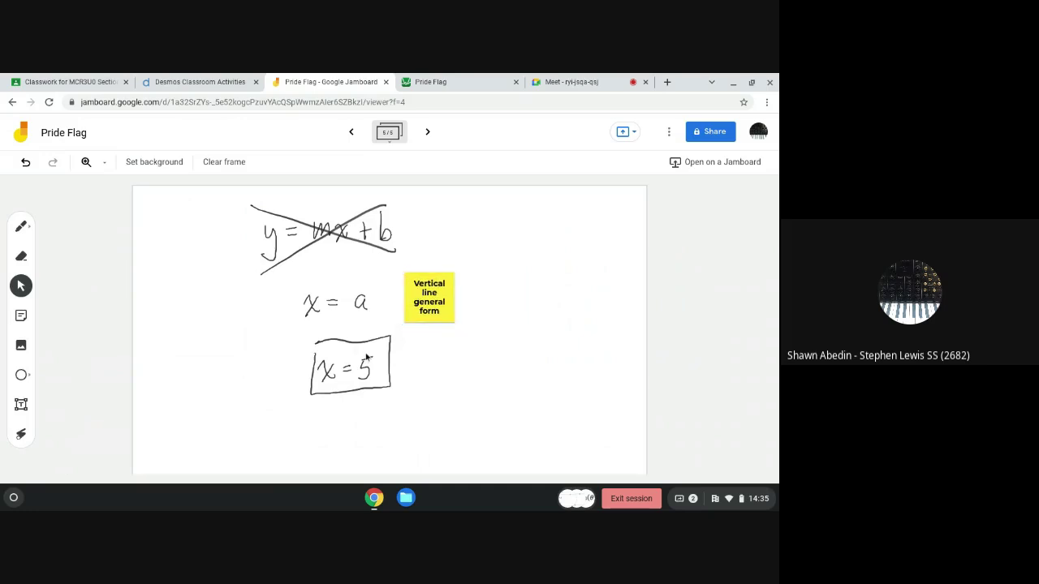
click(451, 85)
Delete the −2.65 − 2.65 and m = (y2−y1)/(x2−x1) rows and enter x = 5.
scroll(125, 389, down, 5)
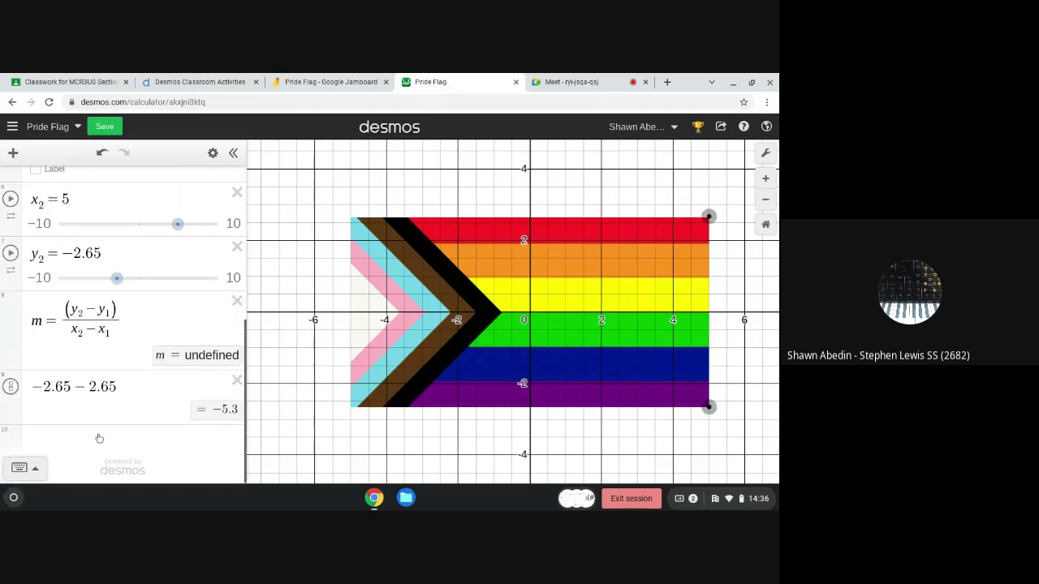
click(98, 443)
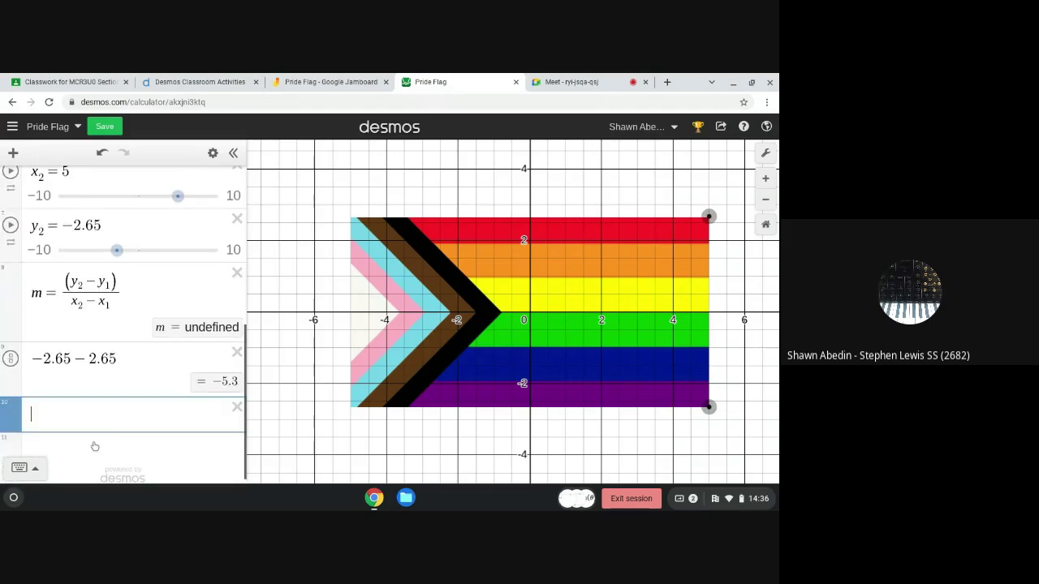
click(236, 353)
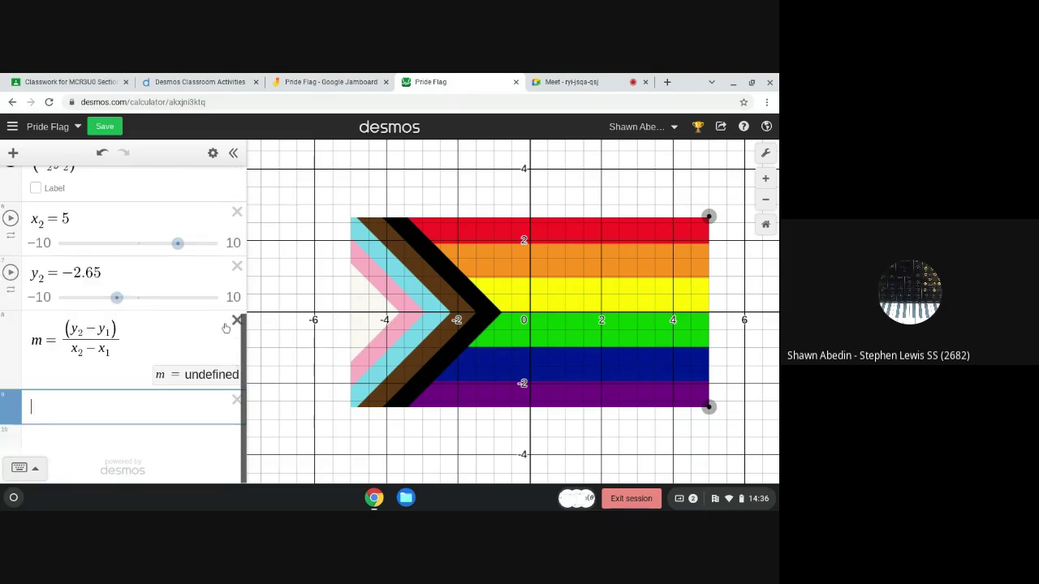
click(231, 323)
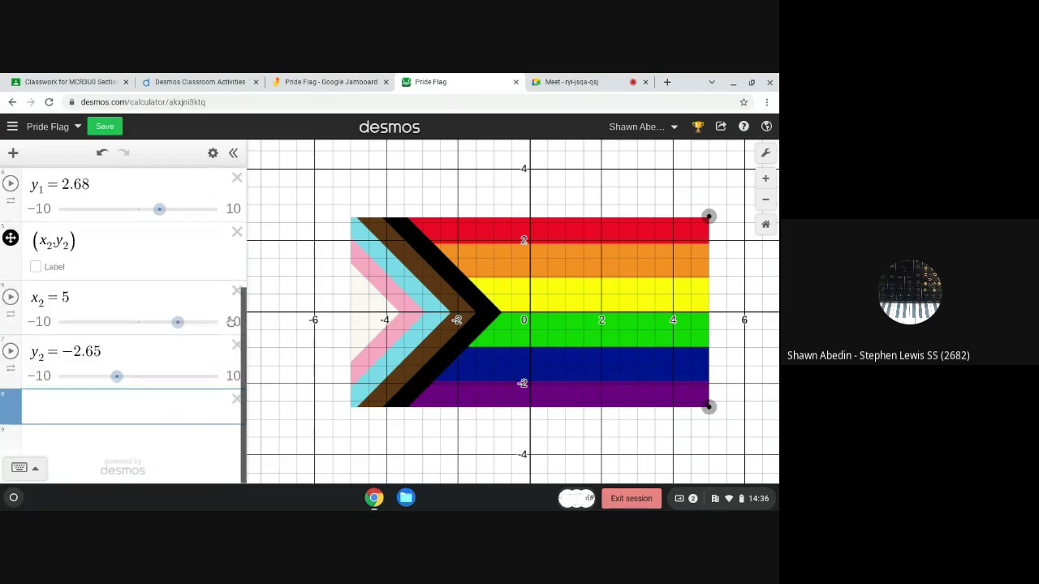
click(108, 408)
text(x = 5)
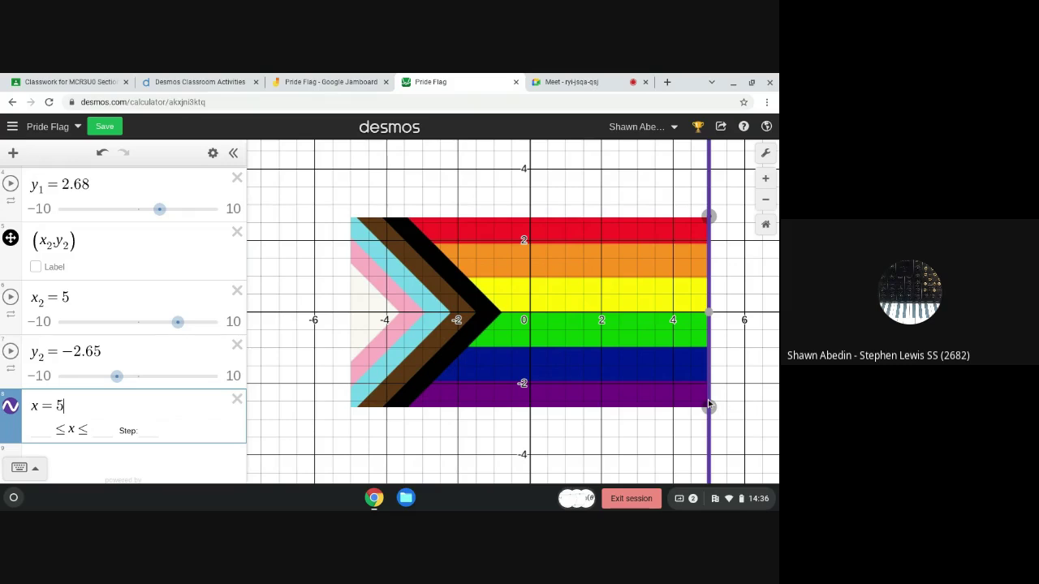
Change y1 from 2.68 to 2.65, then return to the x = 5 equation for editing.
click(709, 216)
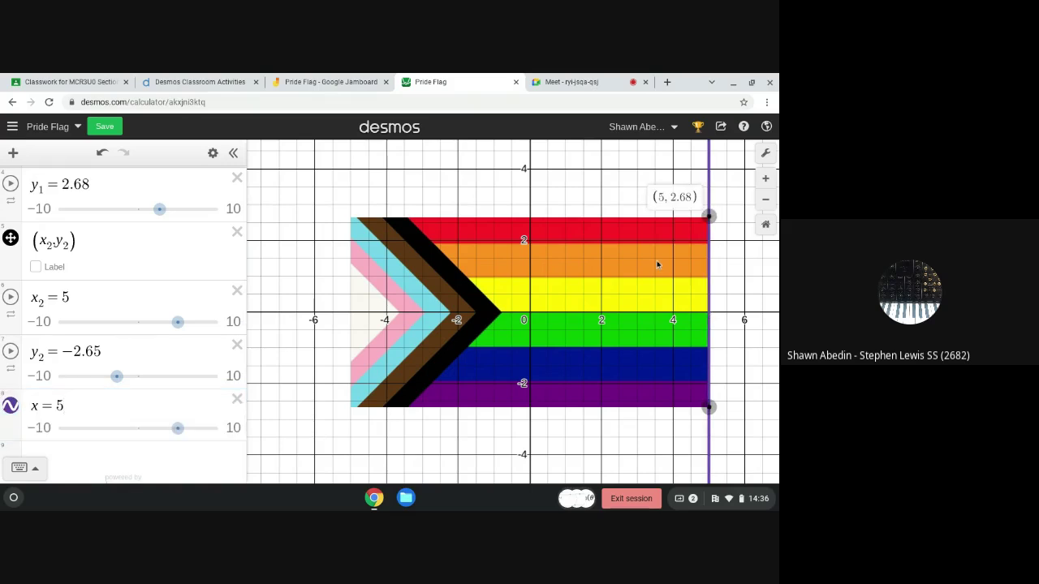
click(89, 184)
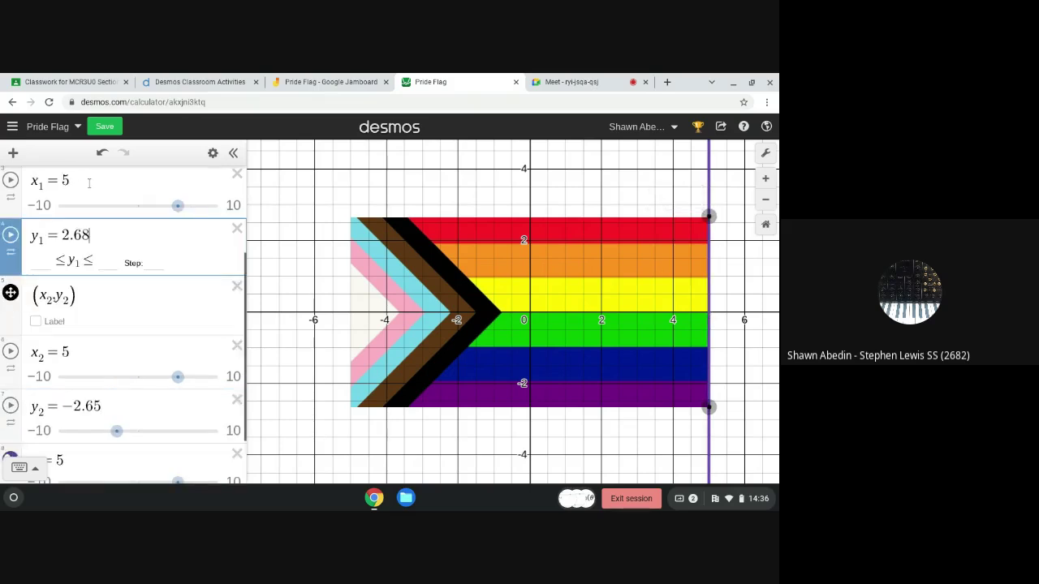
key(BackSpace)
text(5)
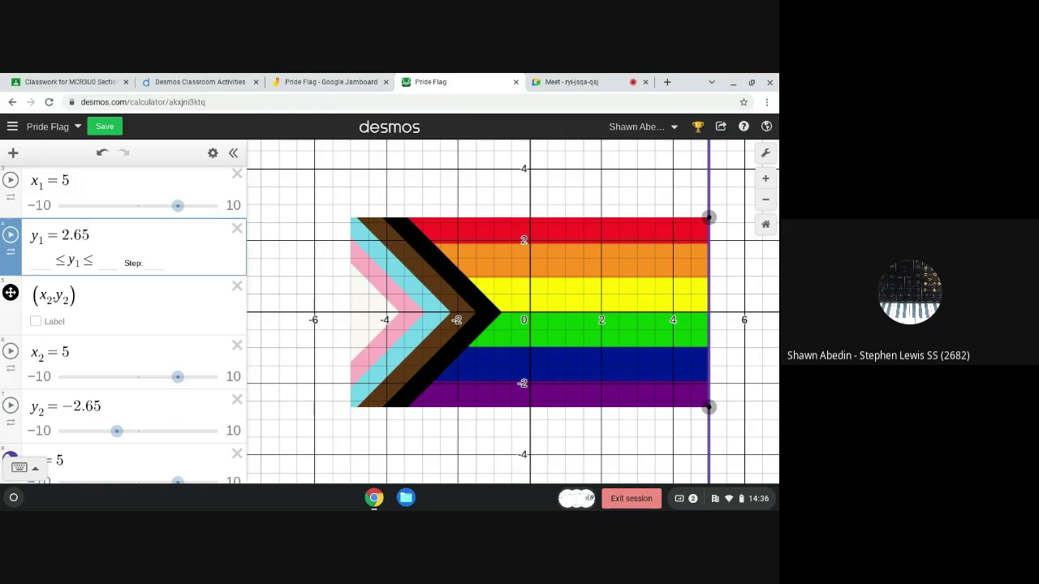
click(323, 381)
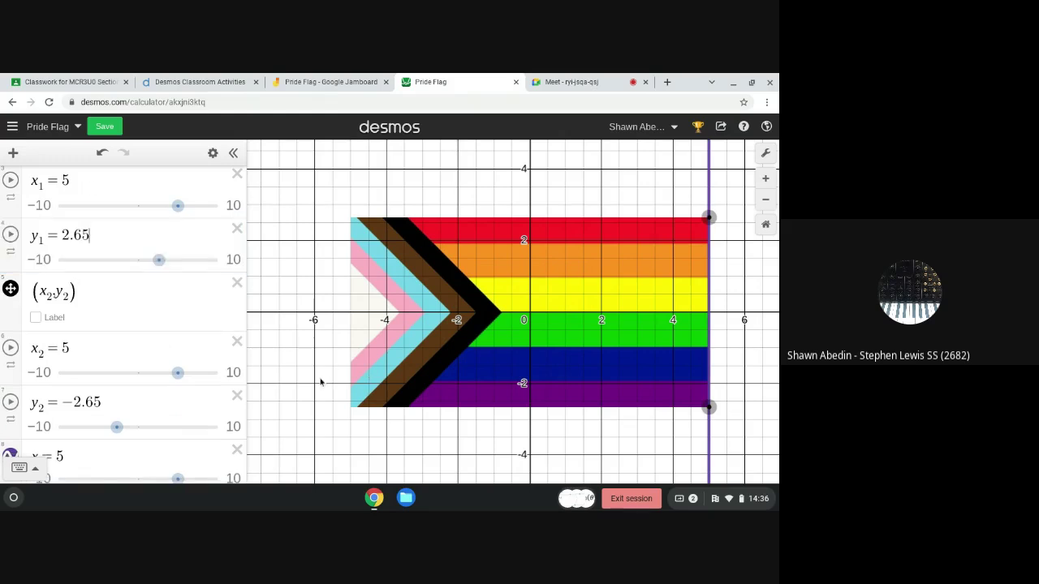
scroll(172, 451, down, 1)
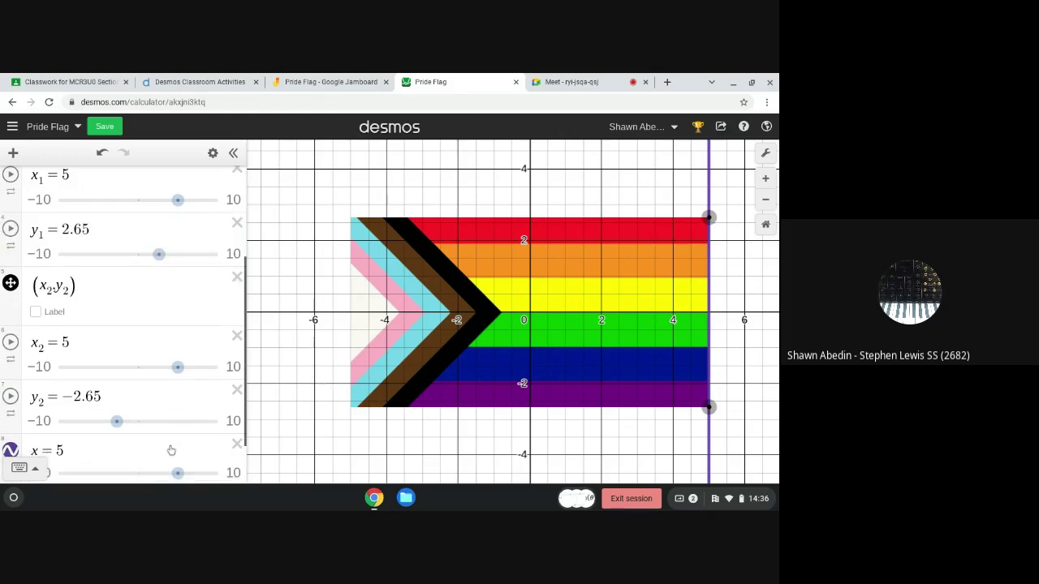
scroll(171, 451, down, 3)
click(103, 385)
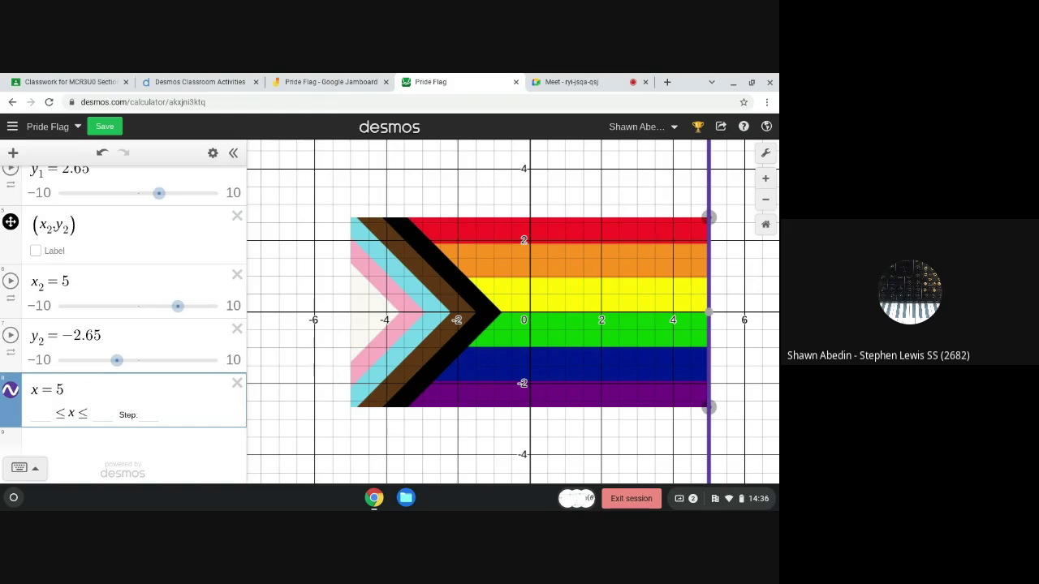
Append the restriction {y2<=y<=y1} after the 5 in x = 5.
text({)
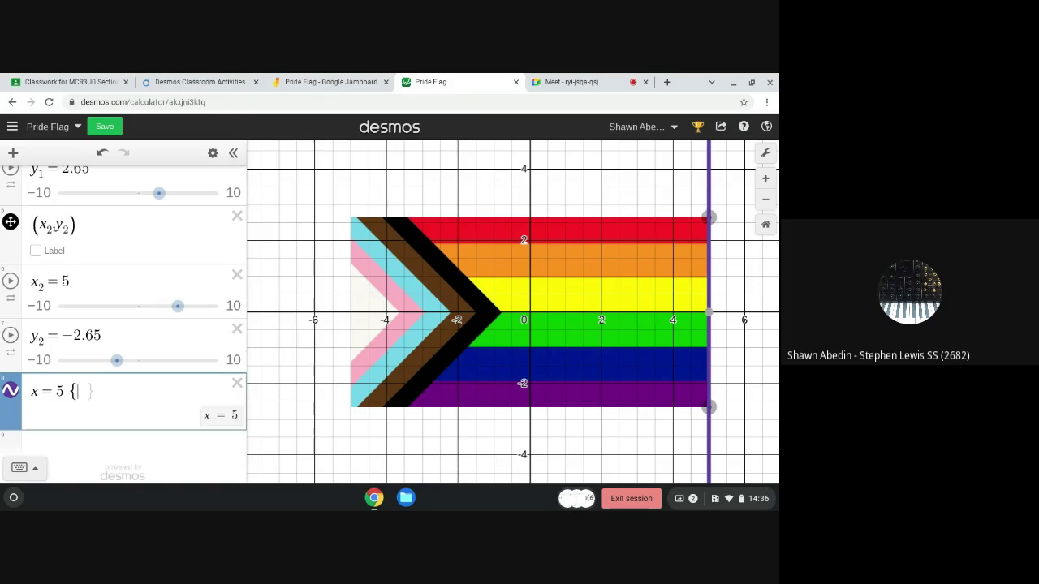
text(y2)
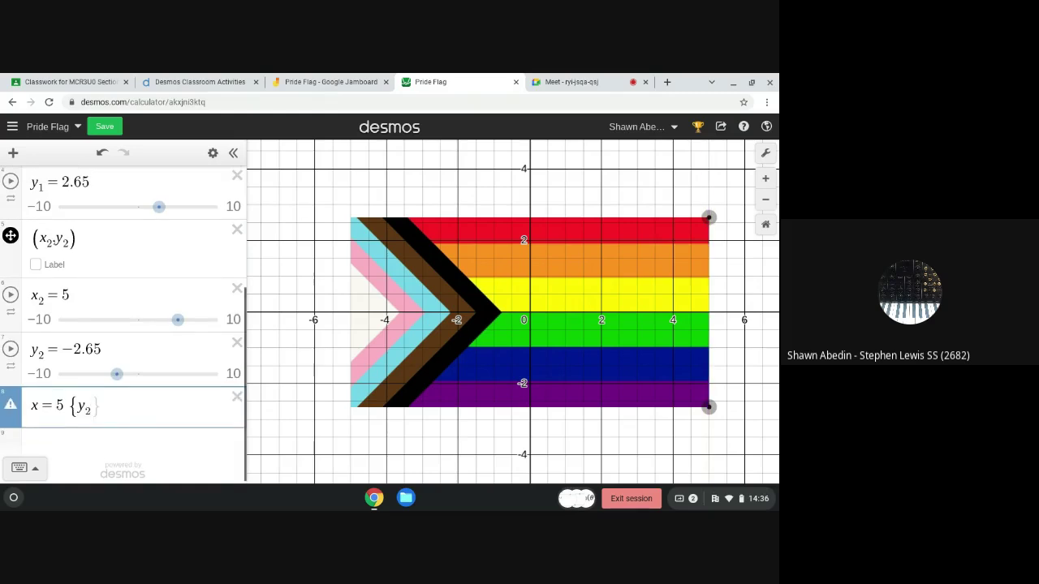
text(<)
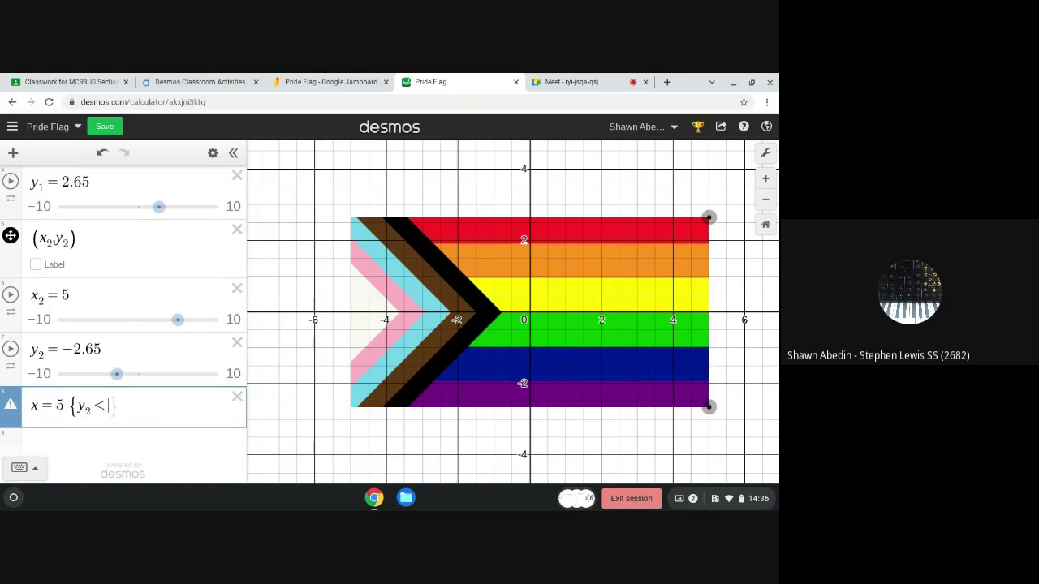
text(=)
text(y)
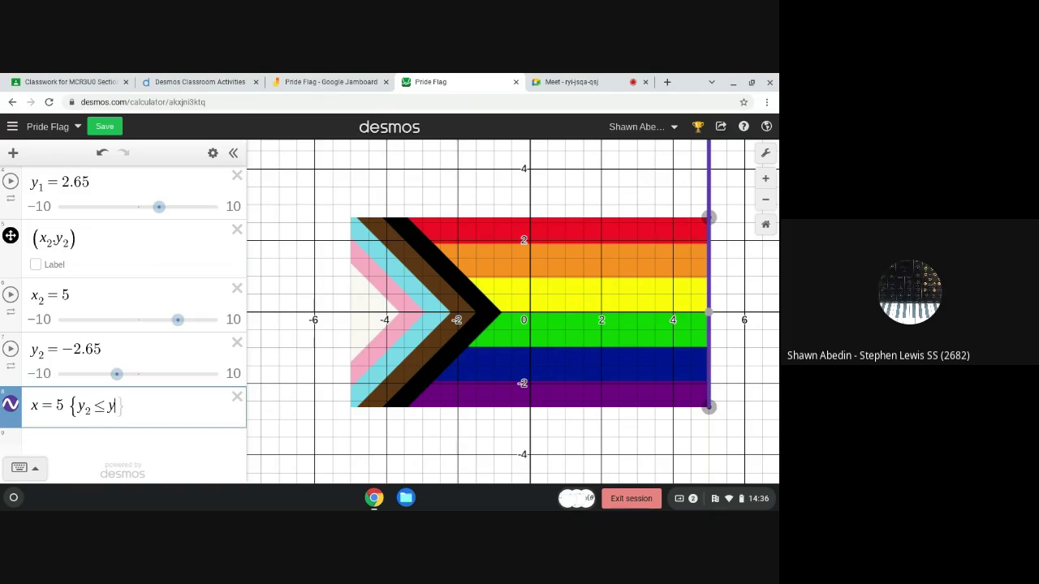
text(<)
text(=)
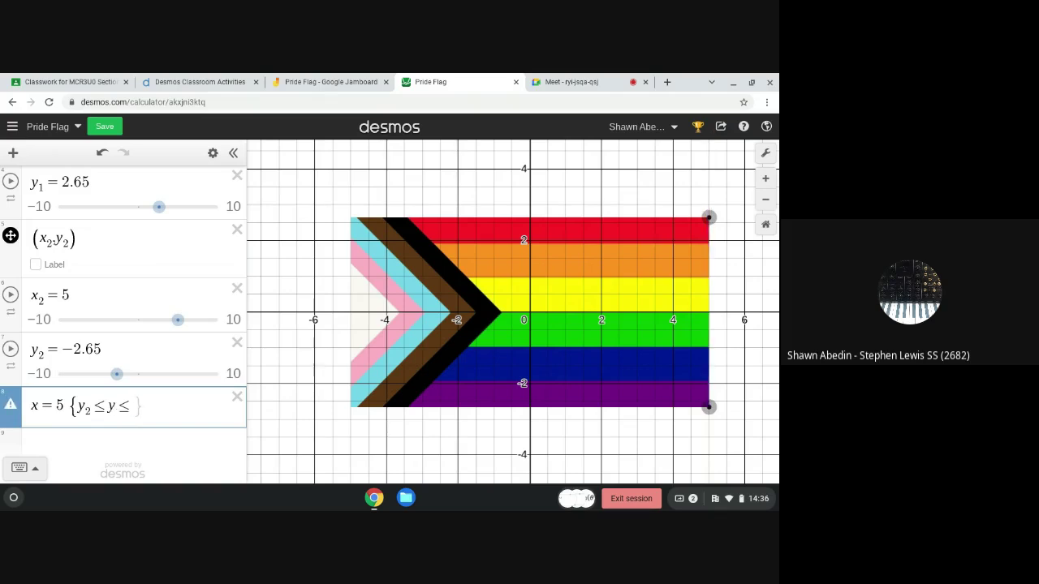
text(y_1)
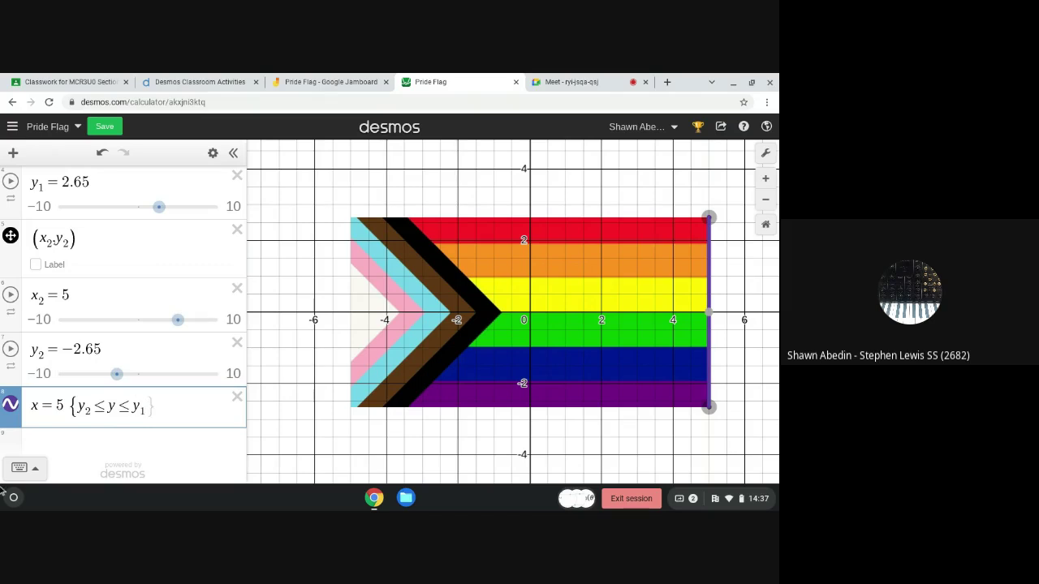
click(114, 441)
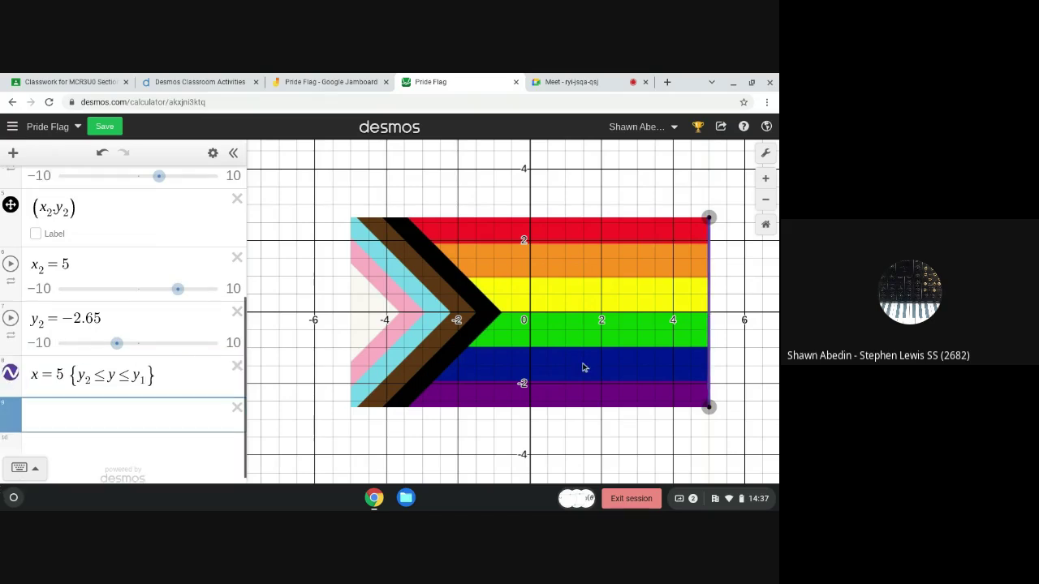